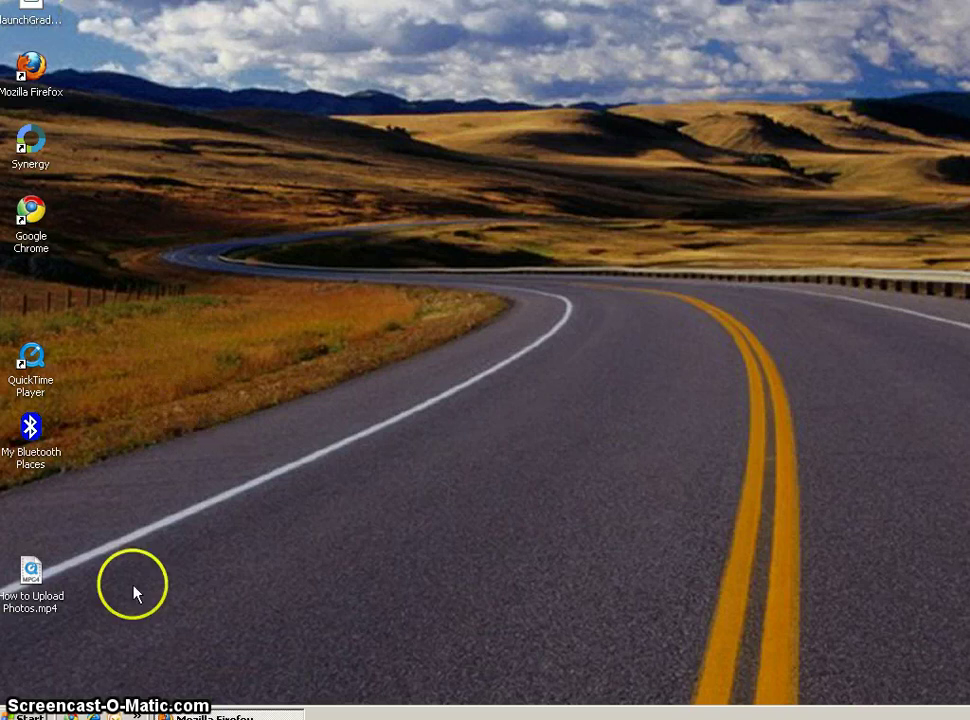
- Launch Picasa 3 from the Start menu's All Programs list
{"action": "left_click", "coordinate": [28, 715]}
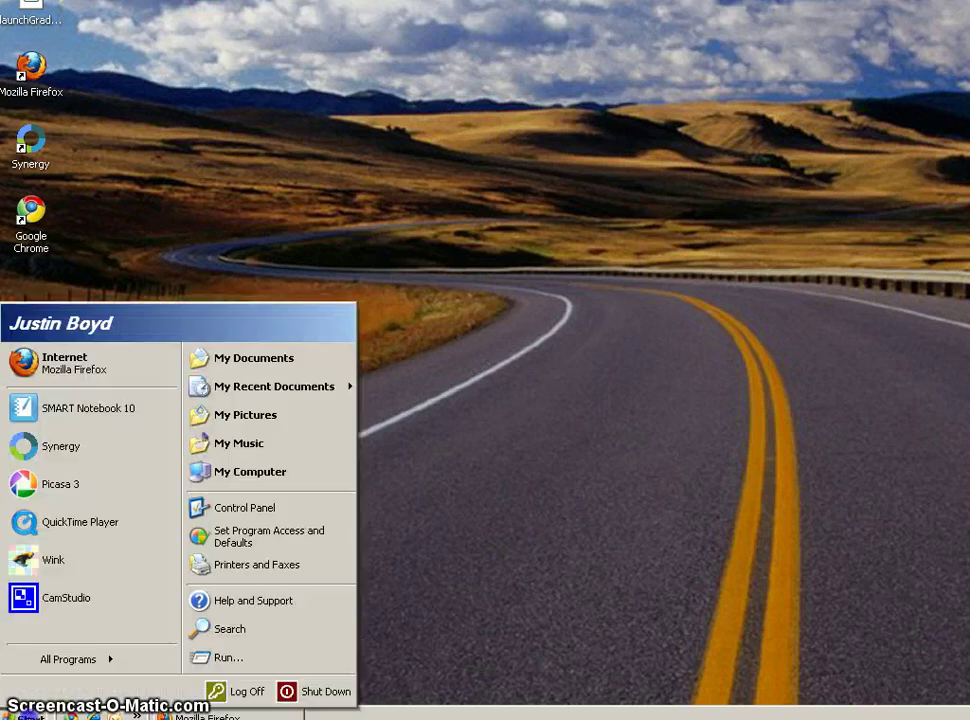
{"action": "left_click", "coordinate": [83, 665]}
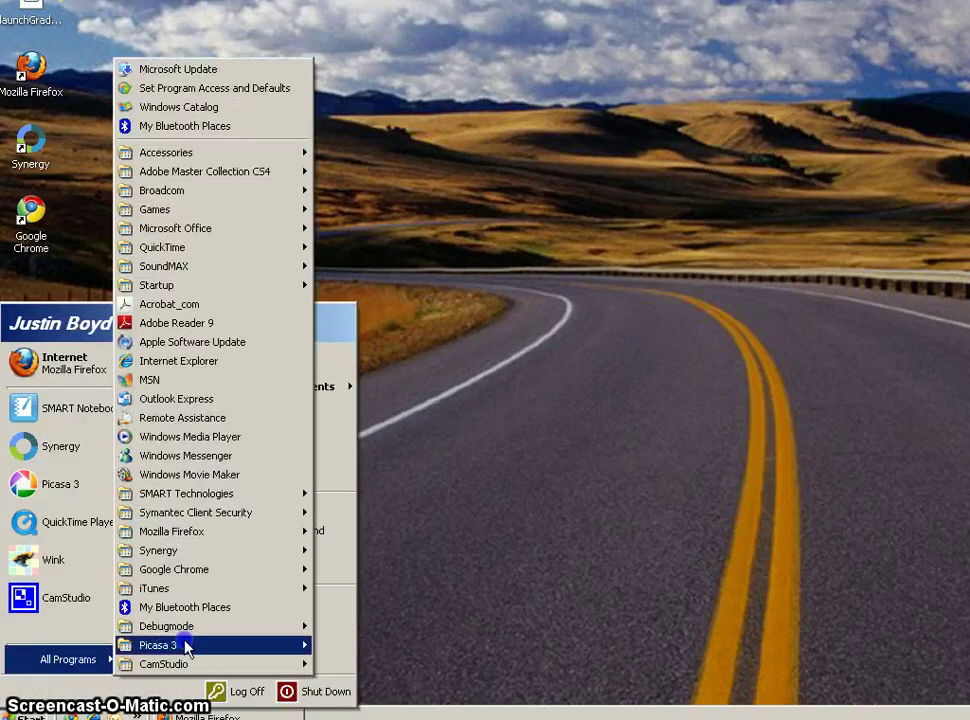
{"action": "mouse_move", "coordinate": [190, 648]}
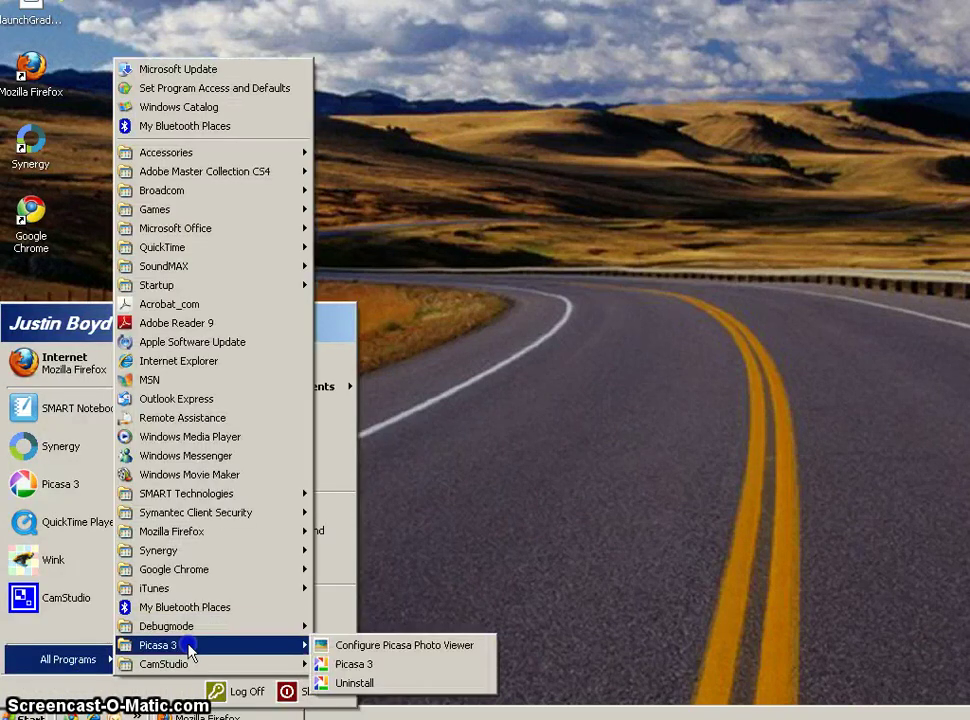
{"action": "left_click", "coordinate": [350, 666]}
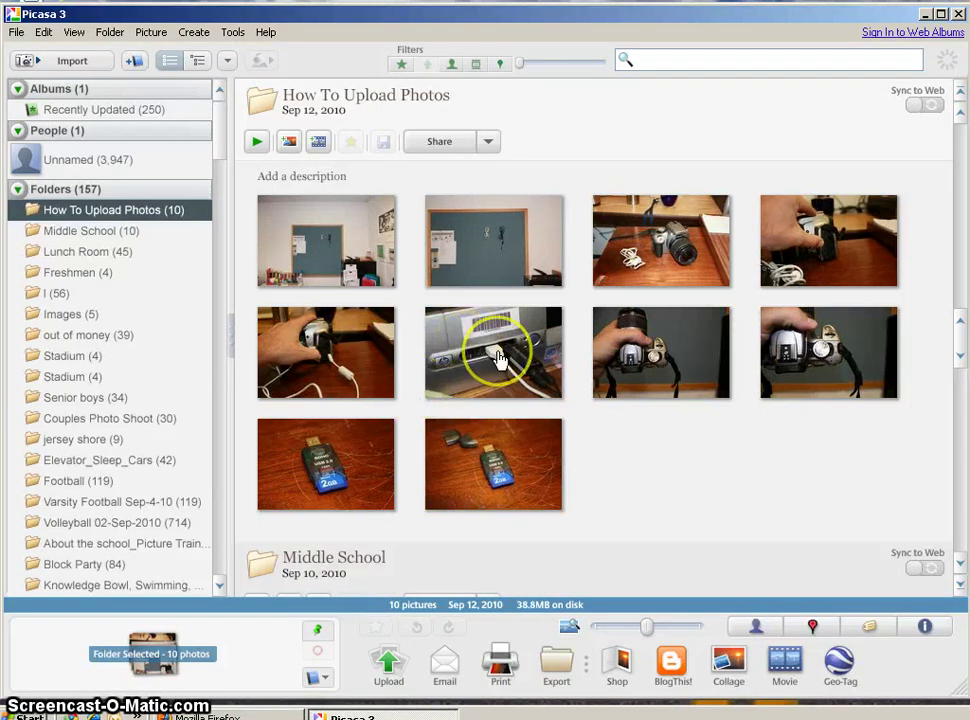
- Open IMG_9999.JPG, the camera-in-hand photo (8 of 10), in the edit view
{"action": "left_click", "coordinate": [668, 332]}
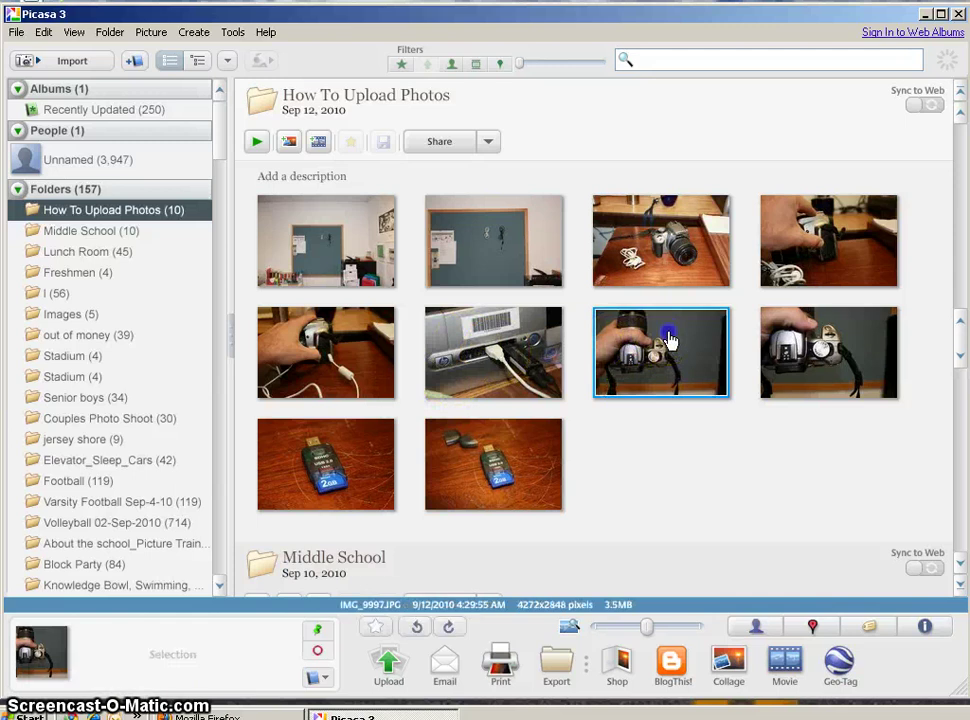
{"action": "double_click", "coordinate": [822, 342]}
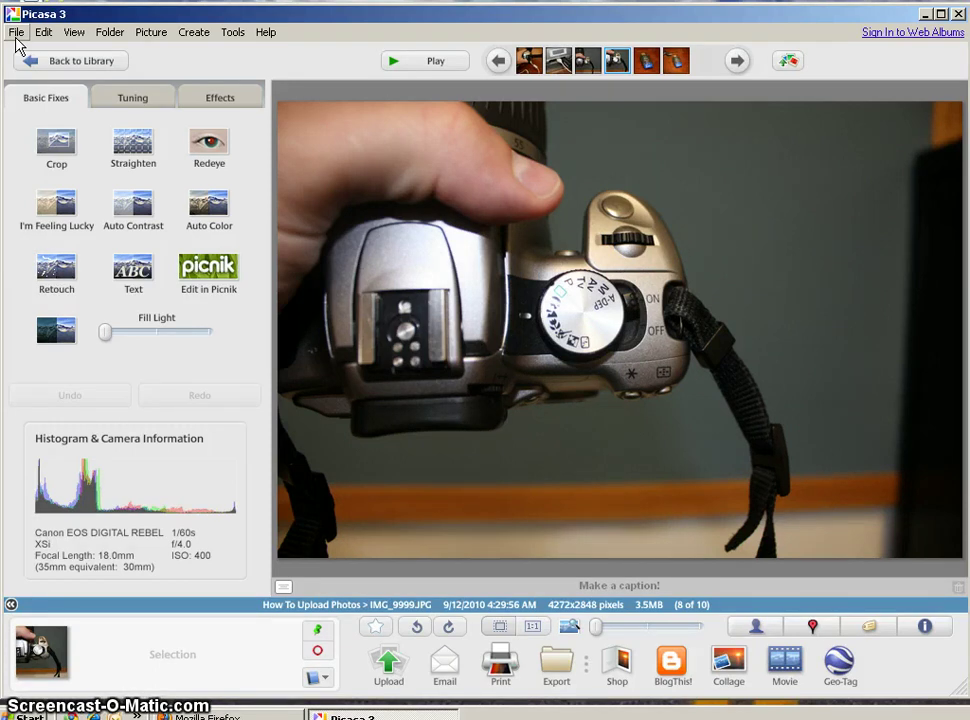
- Start Export Picture to Folder with the Desktop as the export location
{"action": "left_click", "coordinate": [16, 34]}
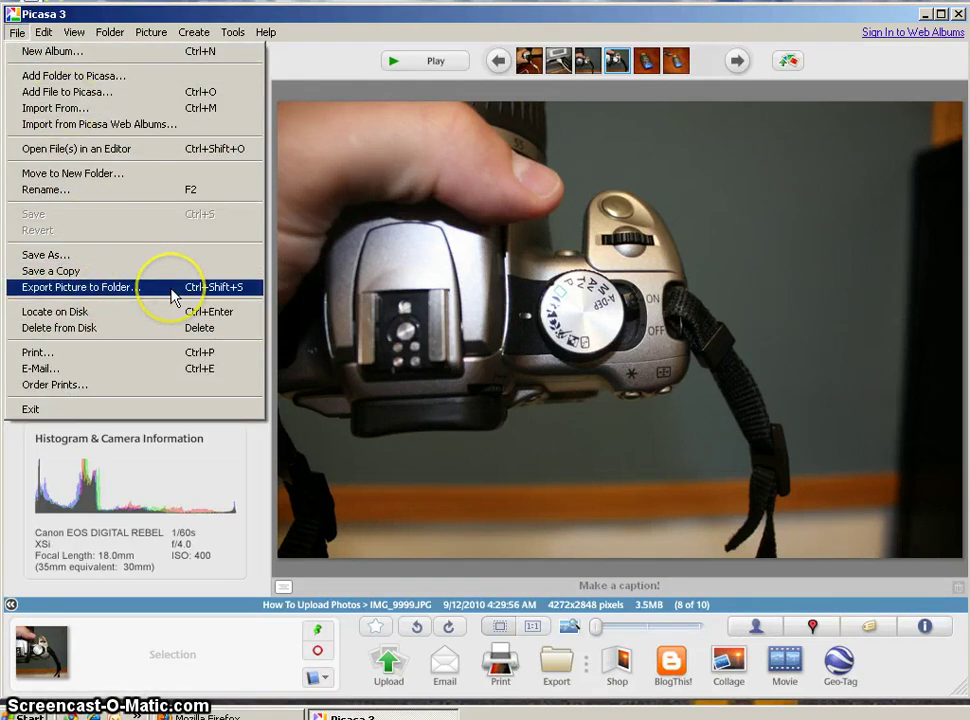
{"action": "left_click", "coordinate": [173, 297]}
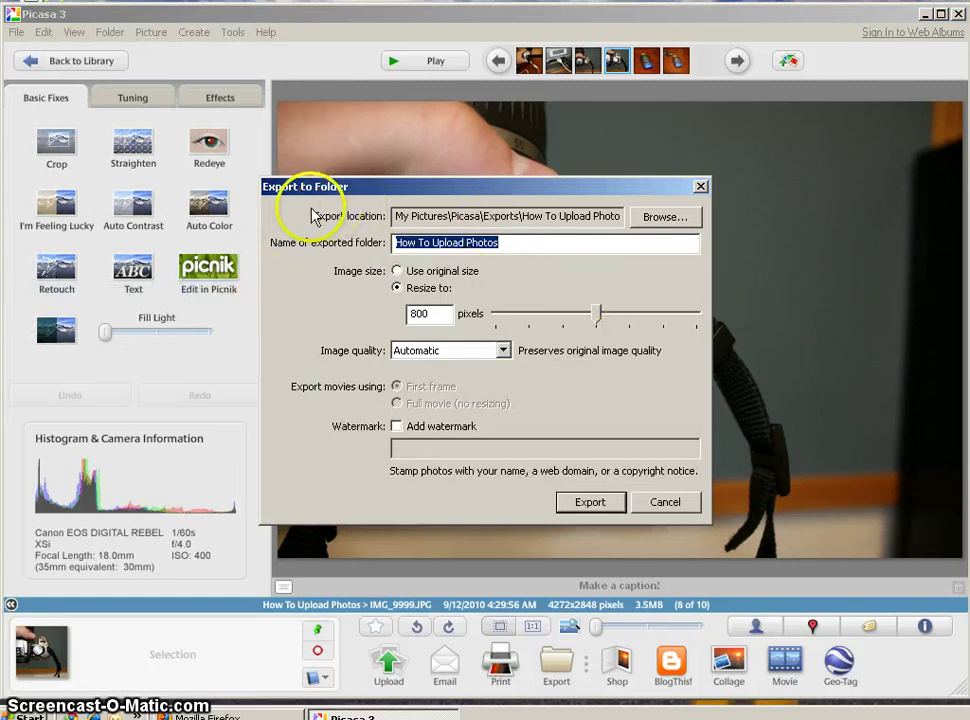
{"action": "left_click", "coordinate": [672, 217]}
{"action": "left_click", "coordinate": [384, 292]}
{"action": "left_click", "coordinate": [509, 517]}
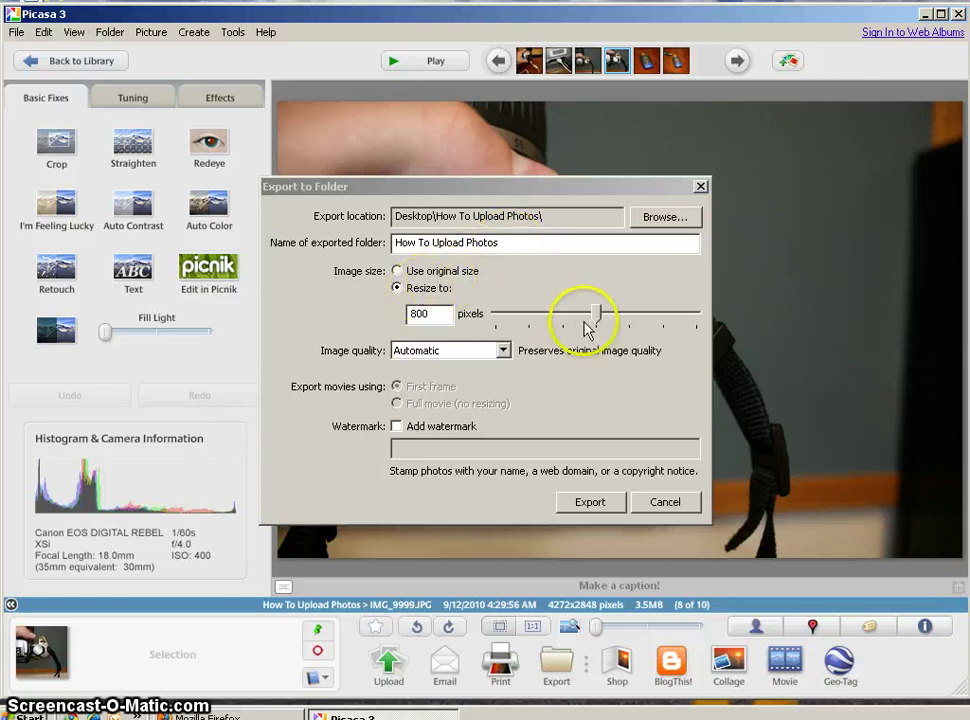
- Resize the export to 300 pixels, keep Automatic quality, and export the photo
{"action": "left_click_drag", "start_coordinate": [592, 317], "coordinate": [366, 325]}
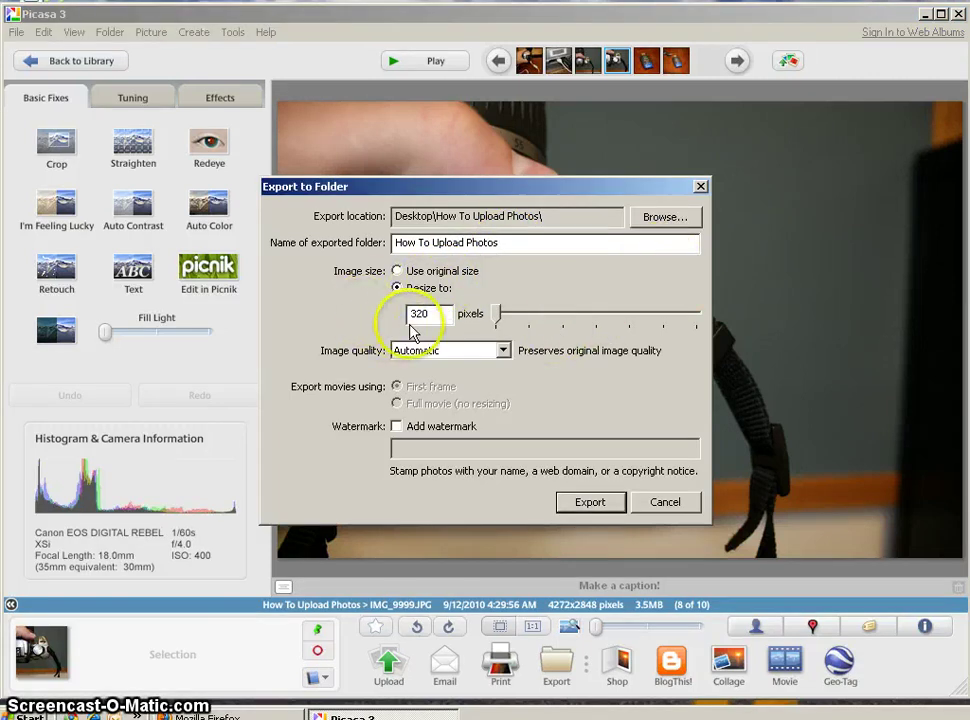
{"action": "left_click_drag", "start_coordinate": [433, 315], "coordinate": [347, 321]}
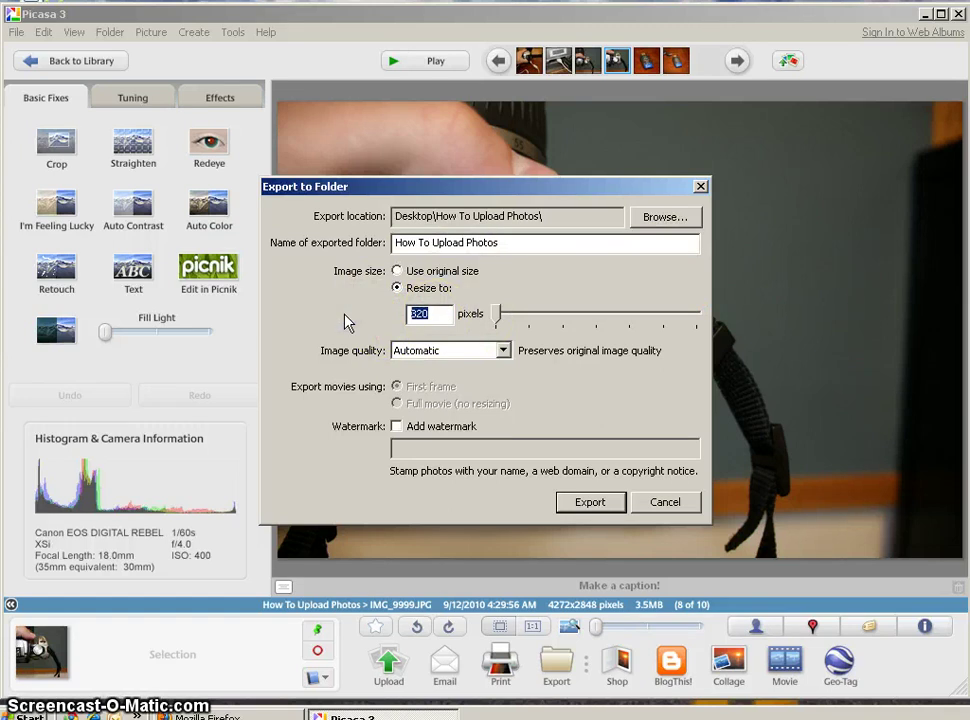
{"action": "key", "text": "BackSpace"}
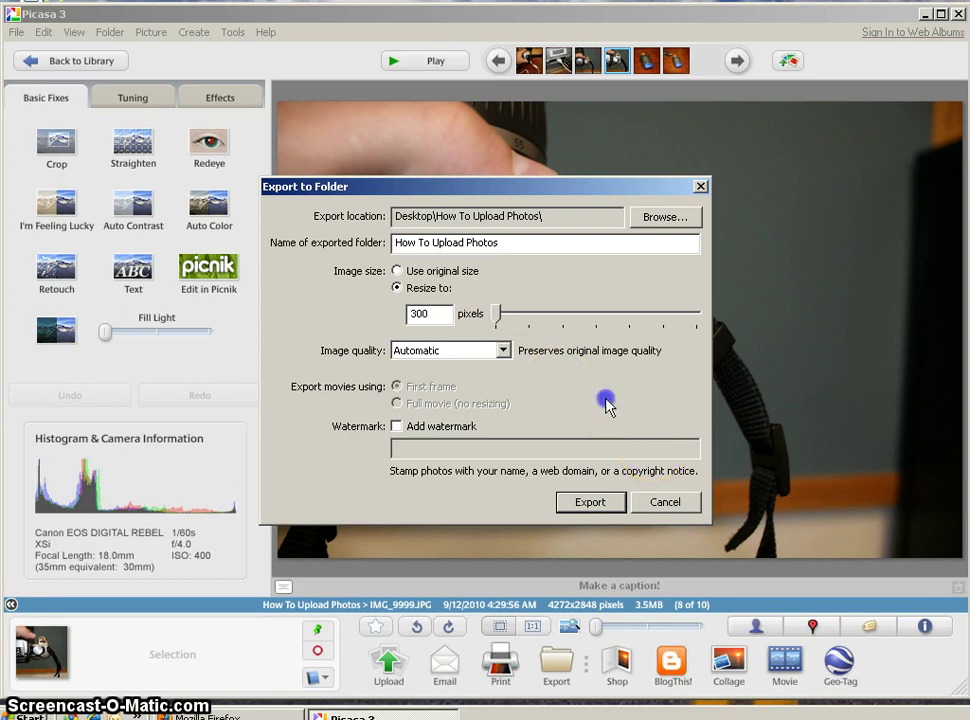
{"action": "left_click", "coordinate": [503, 350]}
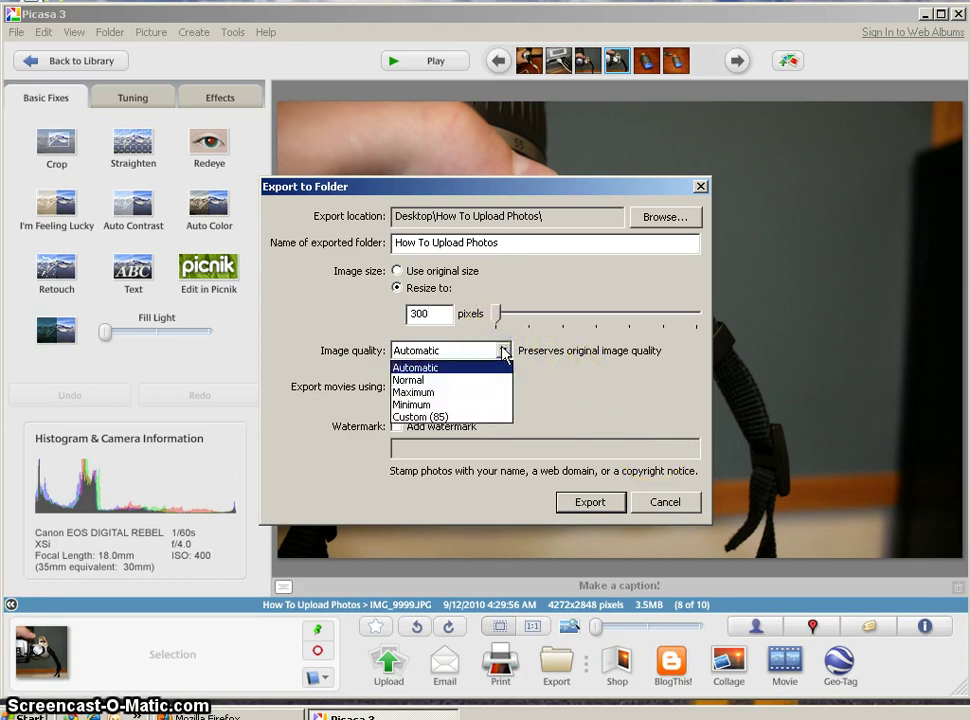
{"action": "left_click", "coordinate": [503, 354]}
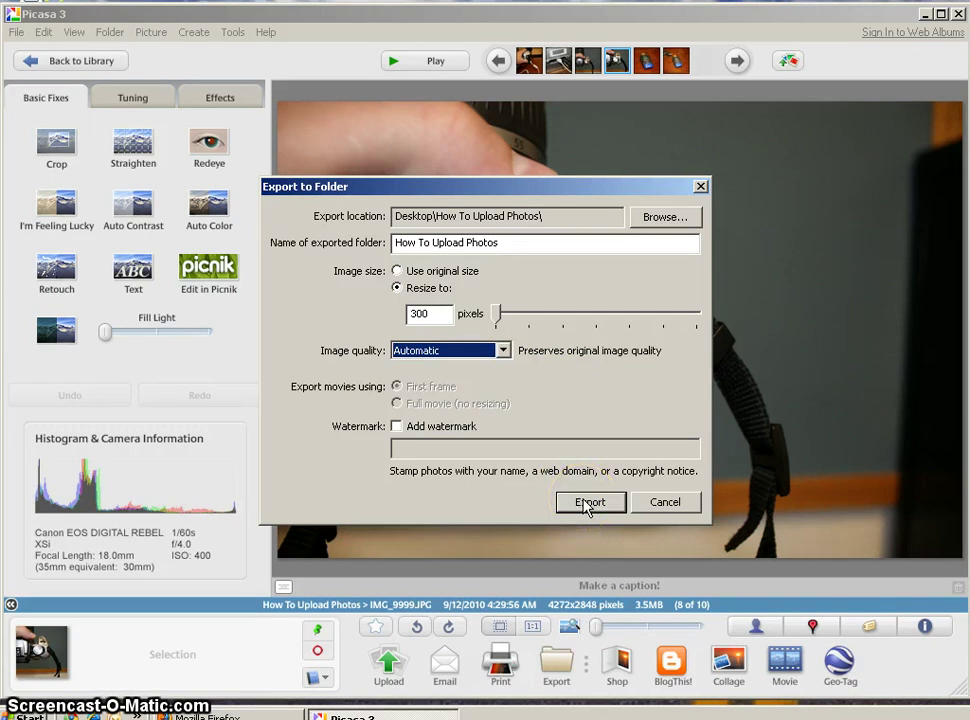
{"action": "left_click", "coordinate": [589, 506]}
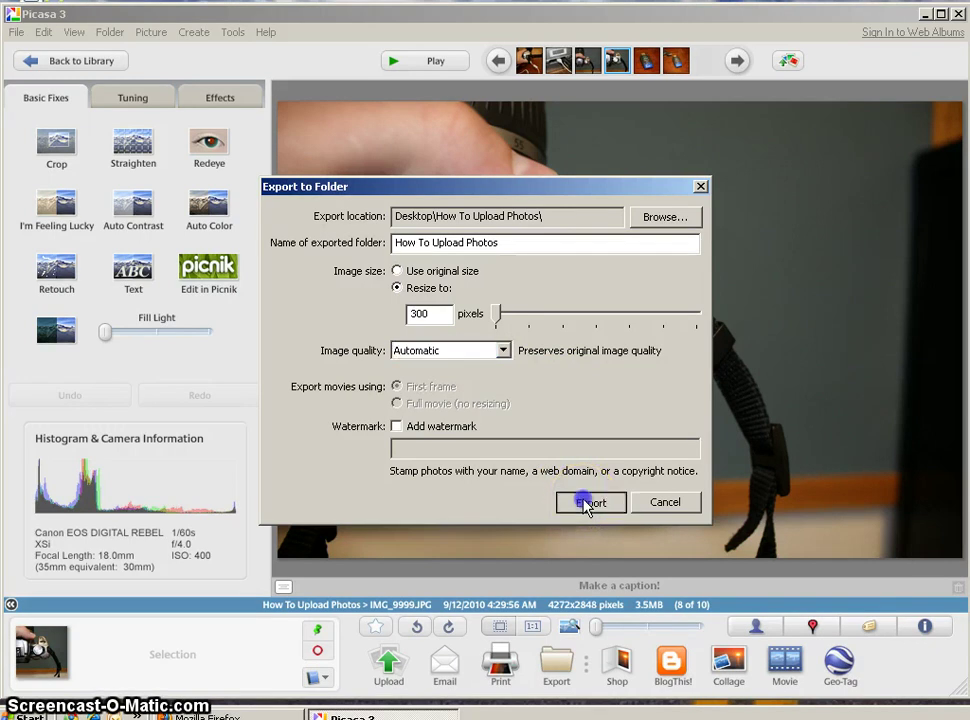
- Open the How To Upload Photos folder on the Desktop
{"action": "left_click", "coordinate": [572, 504]}
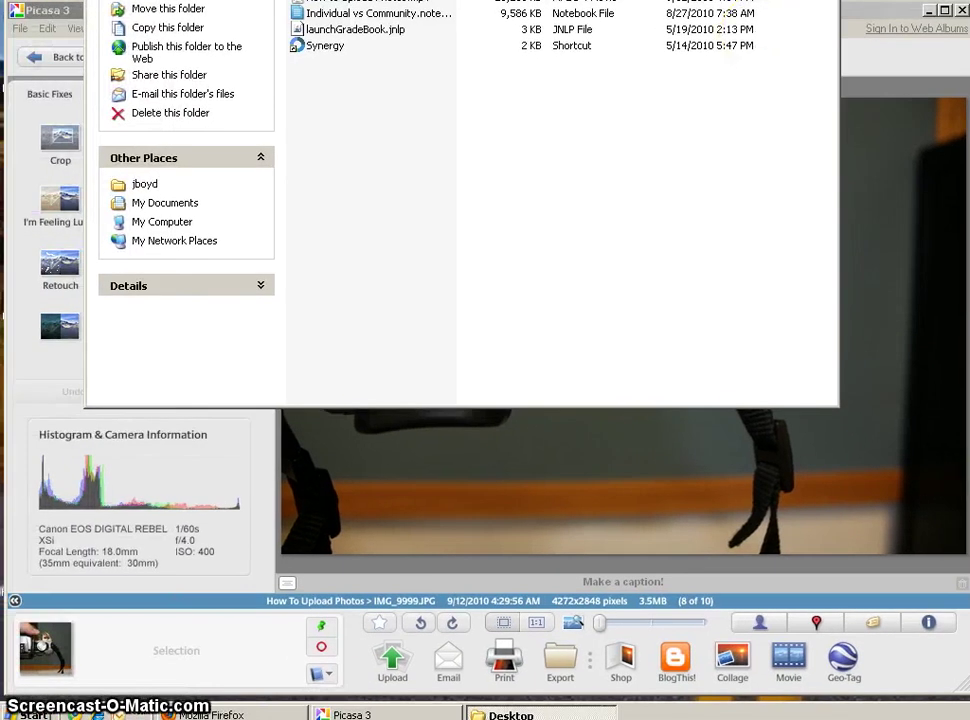
{"action": "left_click_drag", "start_coordinate": [634, 2], "coordinate": [639, 80]}
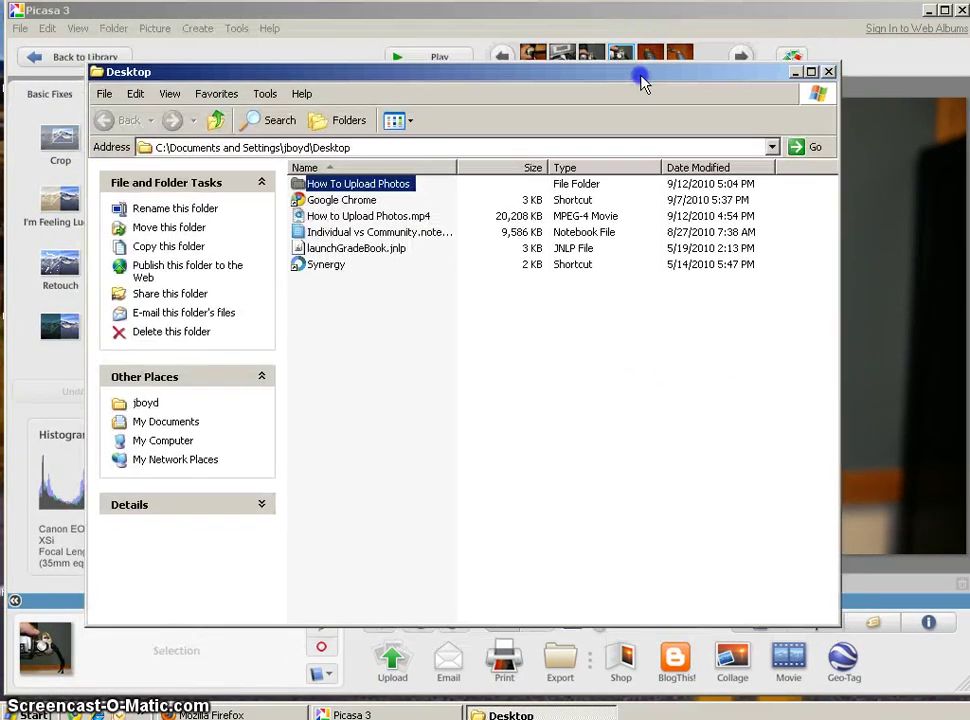
{"action": "double_click", "coordinate": [298, 189]}
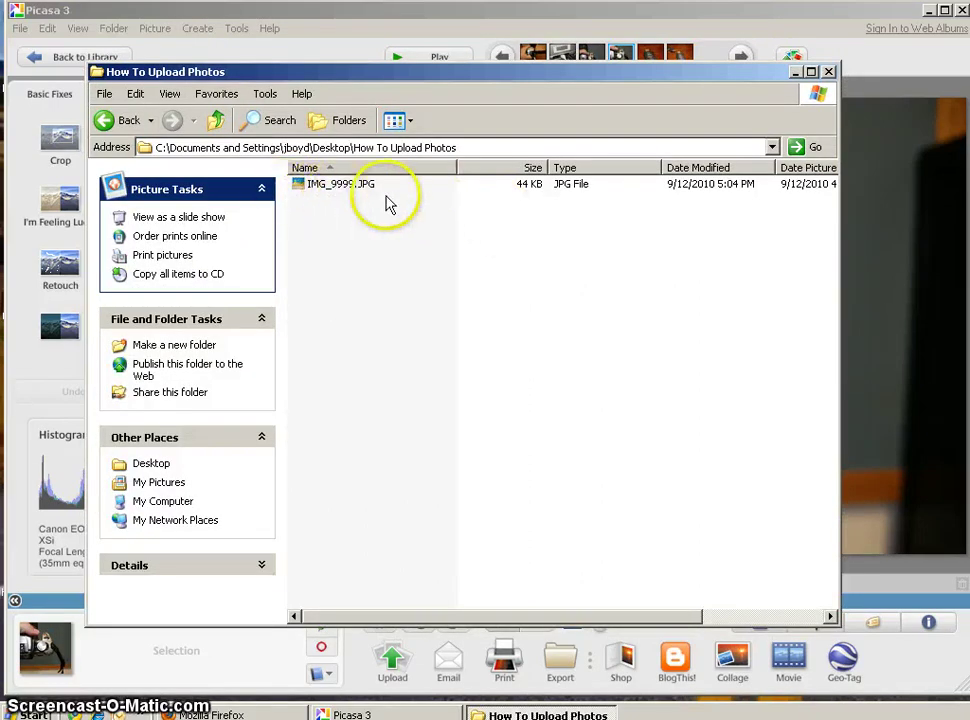
- Rename the exported IMG_9999.JPG to Camera in Hand_300.JPG
{"action": "left_click", "coordinate": [336, 189]}
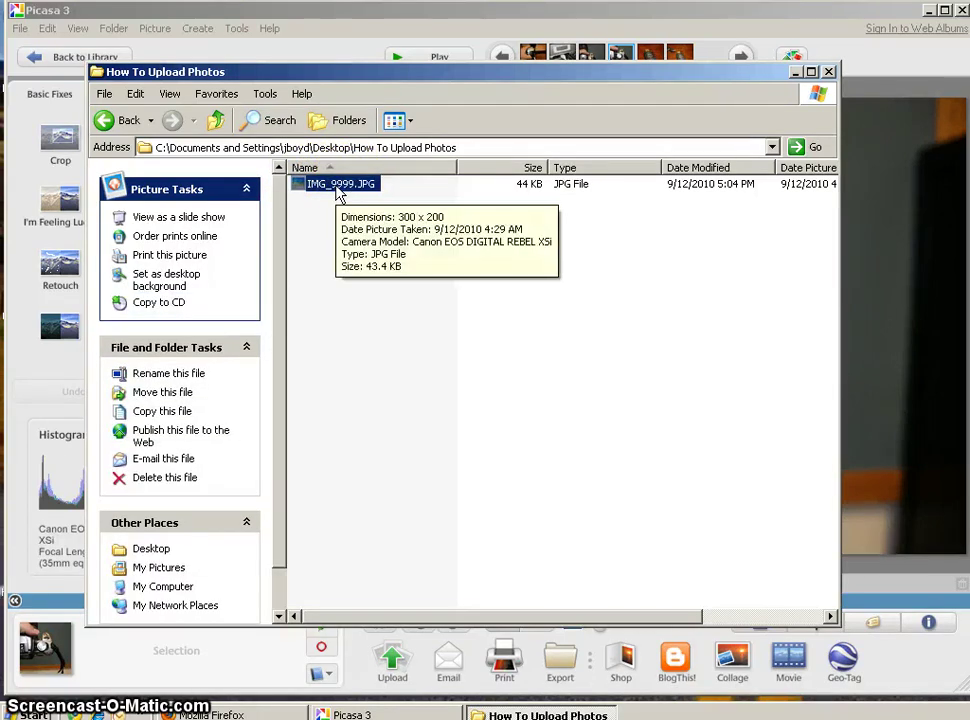
{"action": "left_click", "coordinate": [338, 193]}
{"action": "left_click", "coordinate": [359, 189]}
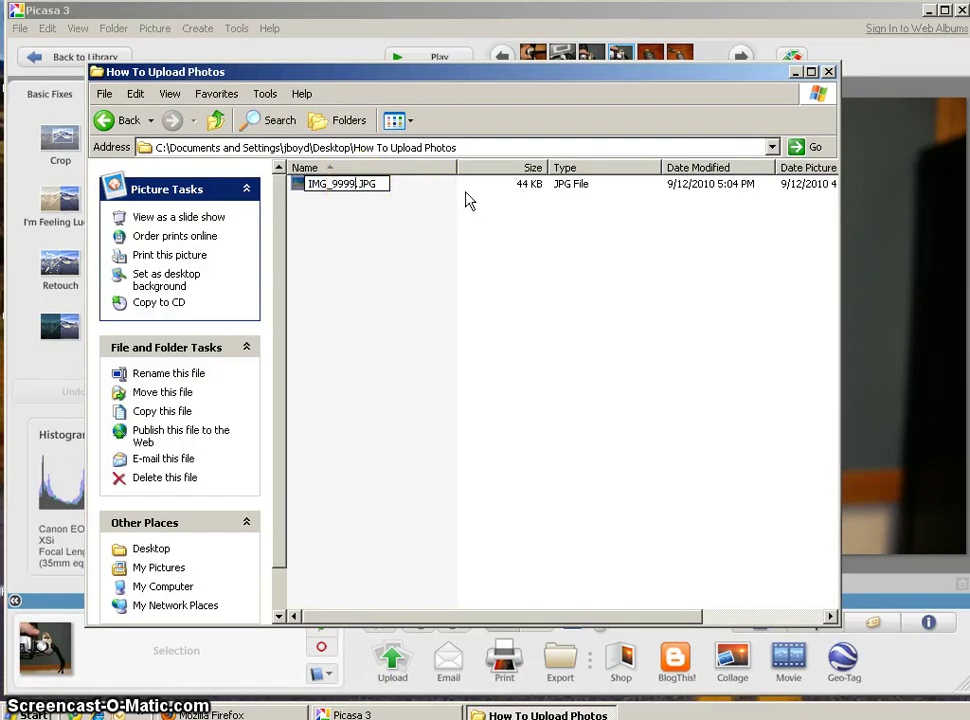
{"action": "type", "text": "_30"}
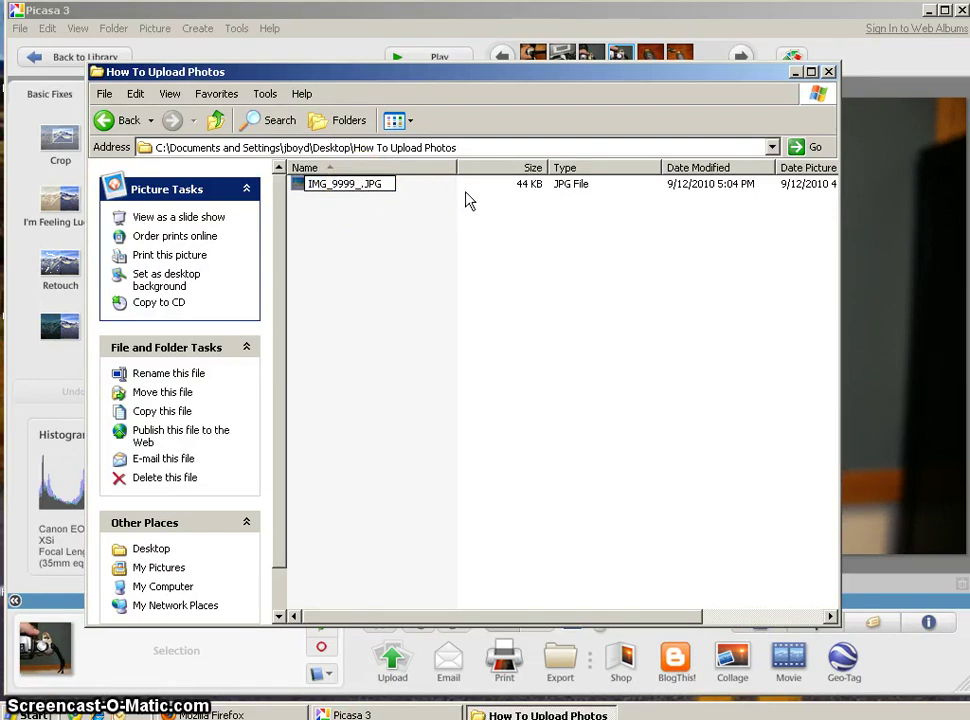
{"action": "type", "text": "0"}
{"action": "key", "text": "Left"}
{"action": "key", "text": "Left"}
{"action": "key", "text": "Left"}
{"action": "key", "text": "Left"}
{"action": "key", "text": "BackSpace"}
{"action": "key", "text": "BackSpace"}
{"action": "key", "text": "BackSpace"}
{"action": "key", "text": "BackSpace"}
{"action": "key", "text": "BackSpace"}
{"action": "key", "text": "BackSpace"}
{"action": "key", "text": "BackSpace"}
{"action": "key", "text": "BackSpace"}
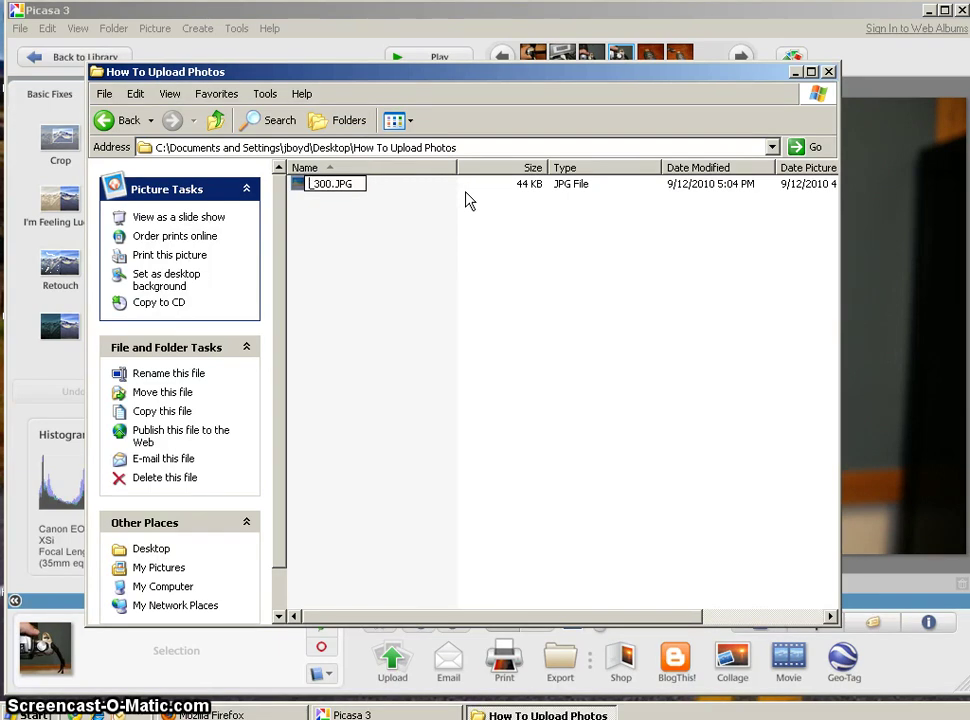
{"action": "type", "text": "Cme"}
{"action": "key", "text": "BackSpace"}
{"action": "key", "text": "BackSpace"}
{"action": "type", "text": "amera in Hand"}
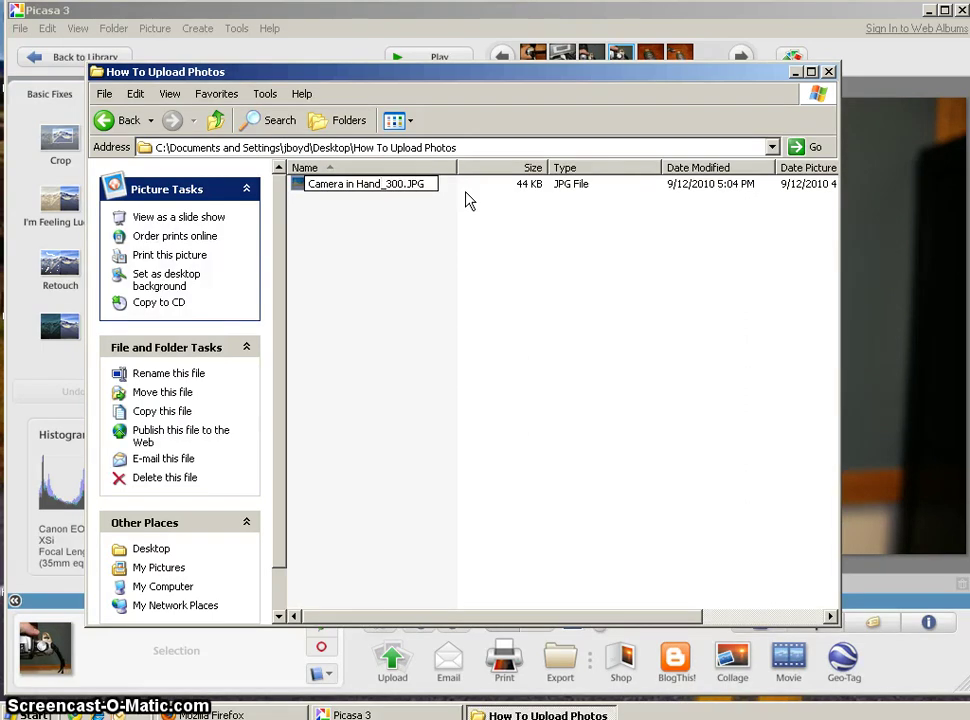
- Confirm the new file name, then re-export the photo from Picasa at 1024 pixels
{"action": "key", "text": "Return"}
{"action": "left_click", "coordinate": [719, 17]}
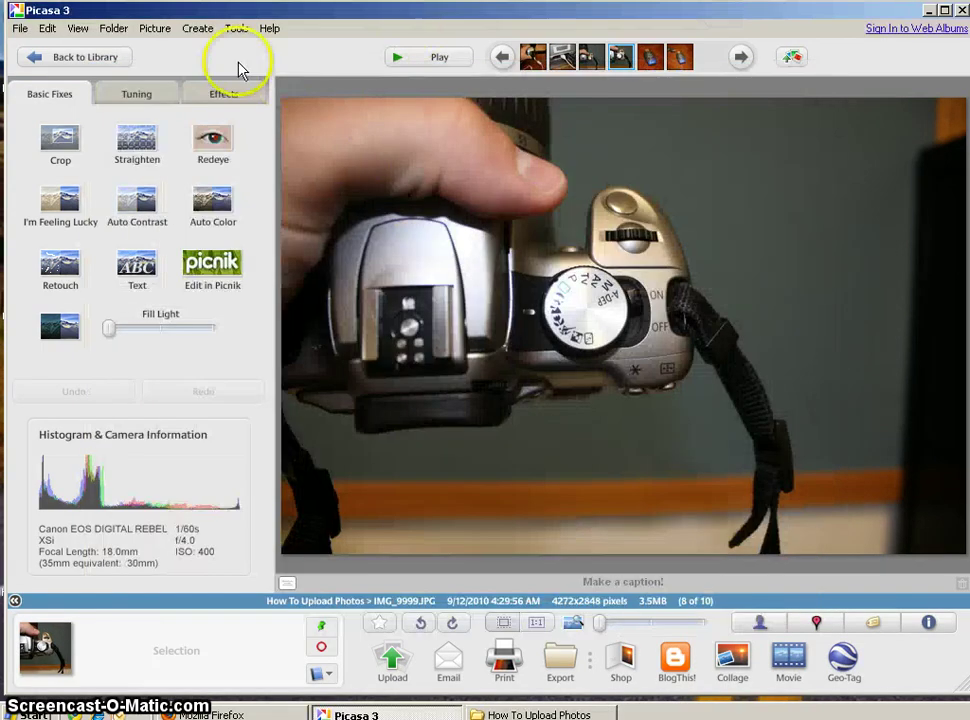
{"action": "left_click", "coordinate": [20, 28]}
{"action": "left_click", "coordinate": [122, 284]}
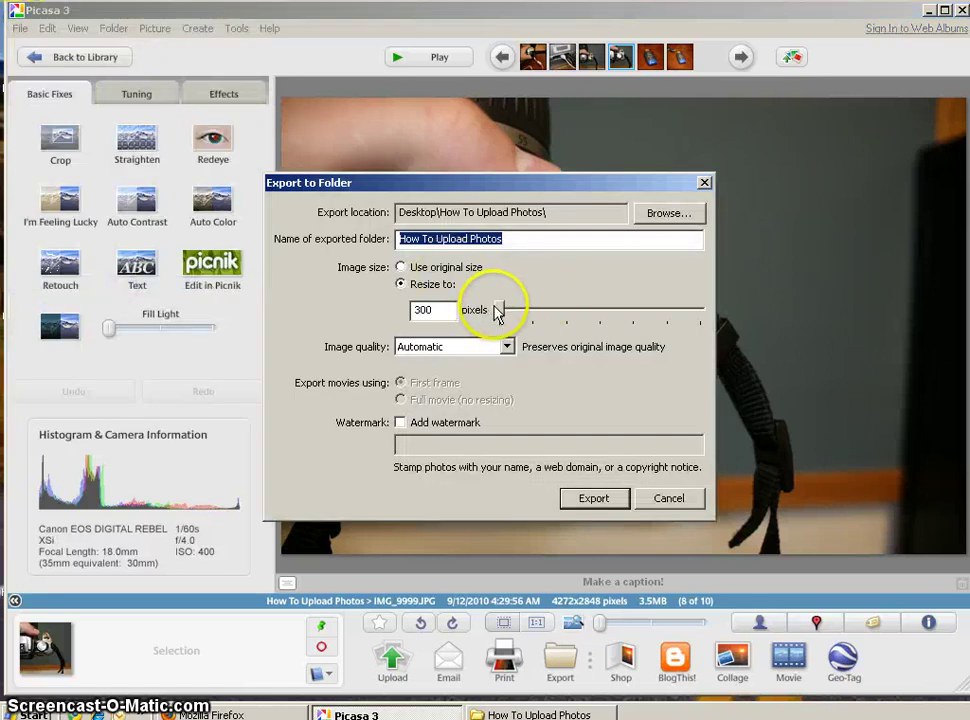
{"action": "left_click_drag", "start_coordinate": [498, 311], "coordinate": [626, 311]}
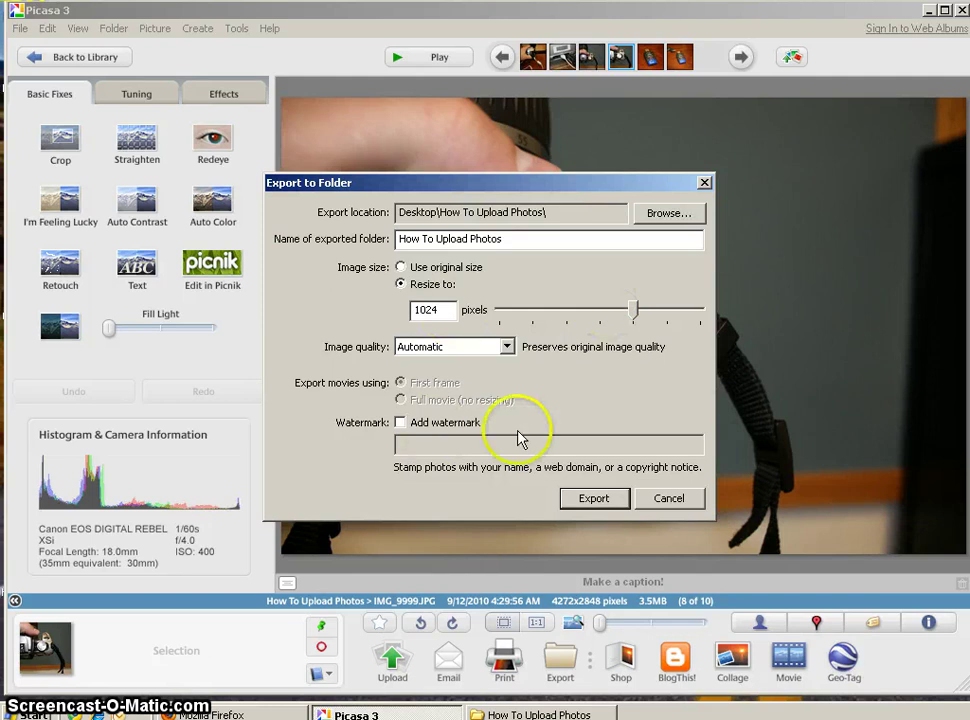
{"action": "left_click", "coordinate": [598, 500]}
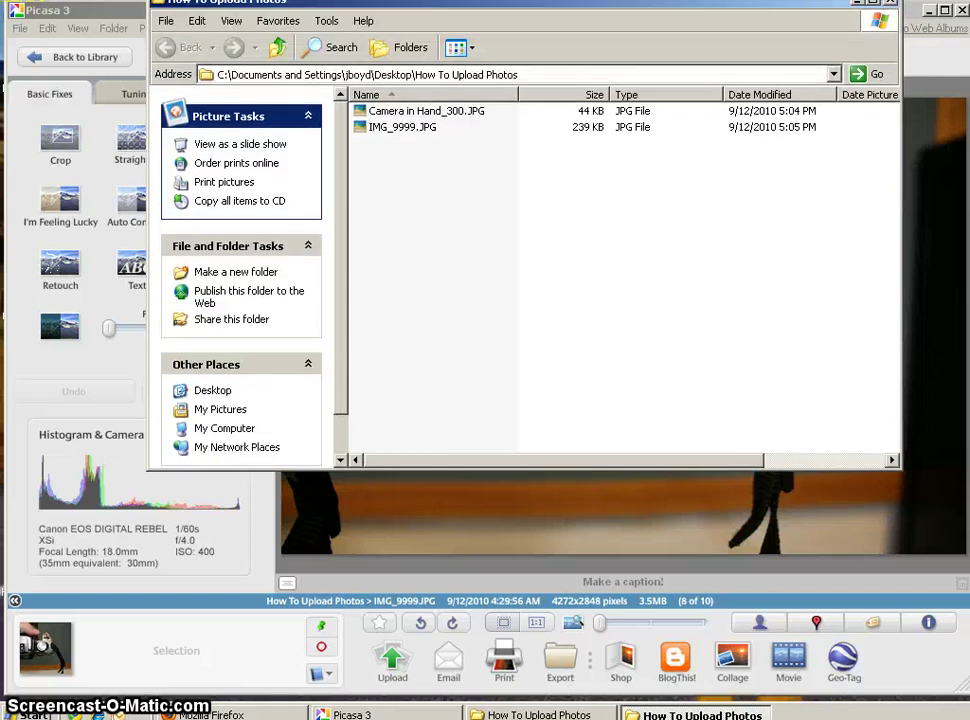
- Rename the 239 KB IMG_9999.JPG export to Camera in Hand_1024.JPG
{"action": "left_click_drag", "start_coordinate": [589, 11], "coordinate": [589, 95]}
{"action": "left_click", "coordinate": [425, 205]}
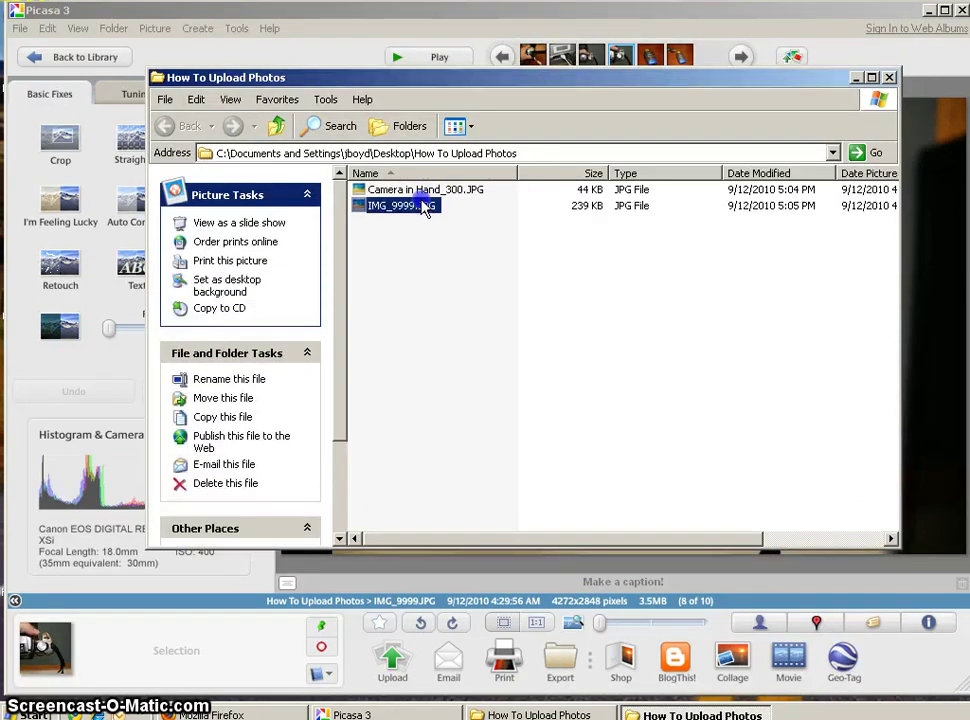
{"action": "left_click", "coordinate": [426, 206]}
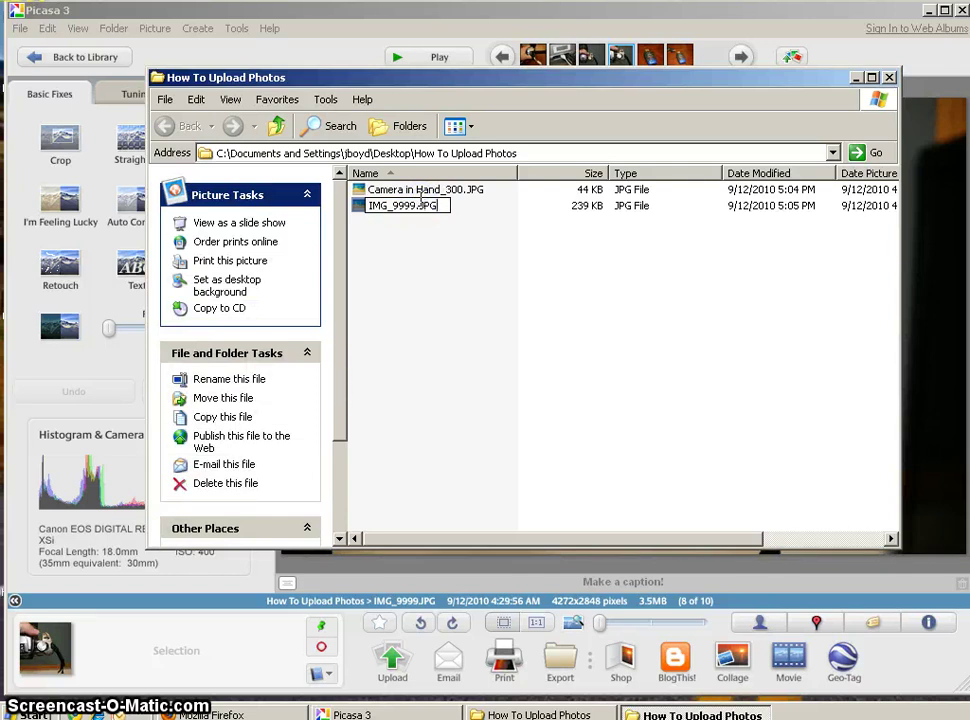
{"action": "key", "text": "BackSpace"}
{"action": "key", "text": "BackSpace"}
{"action": "key", "text": "BackSpace"}
{"action": "key", "text": "BackSpace"}
{"action": "key", "text": "BackSpace"}
{"action": "key", "text": "BackSpace"}
{"action": "type", "text": "Camera in Hand_"}
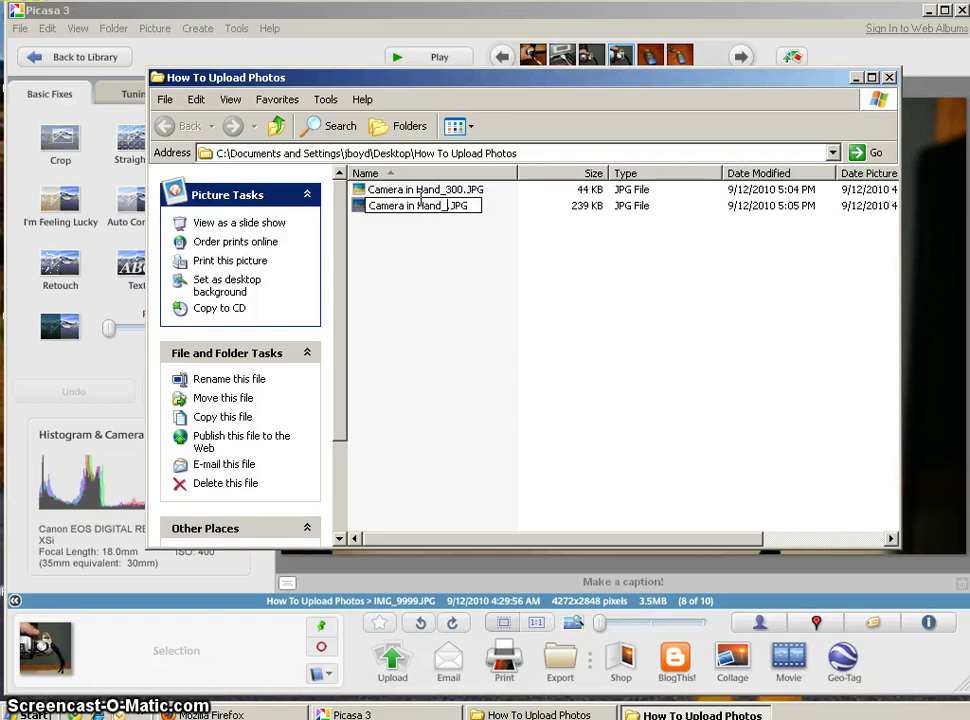
{"action": "type", "text": "1024"}
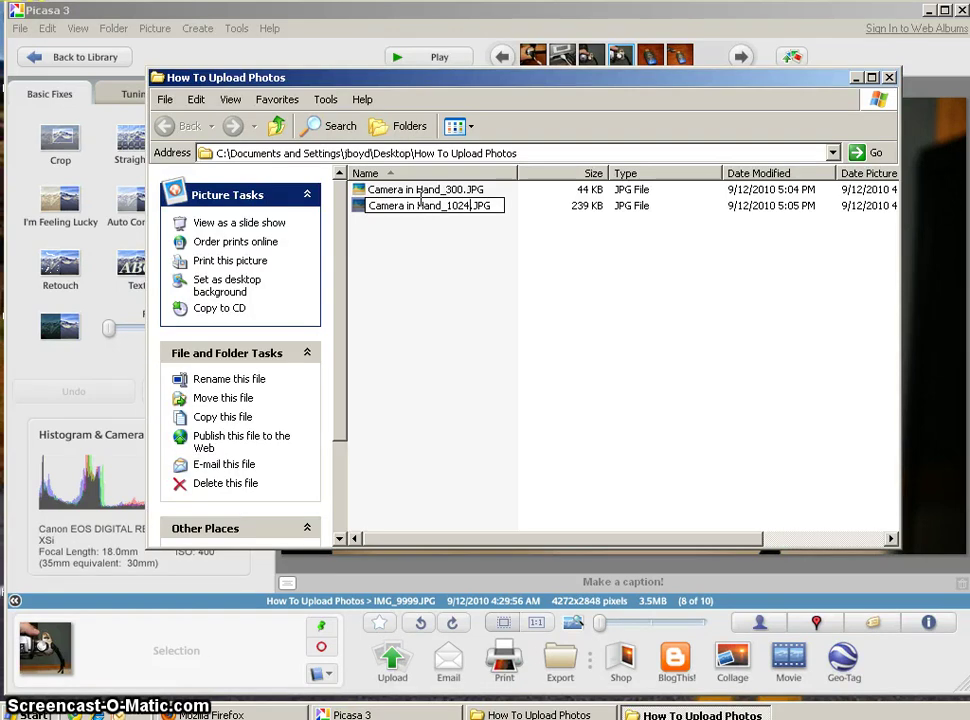
{"action": "key", "text": "Return"}
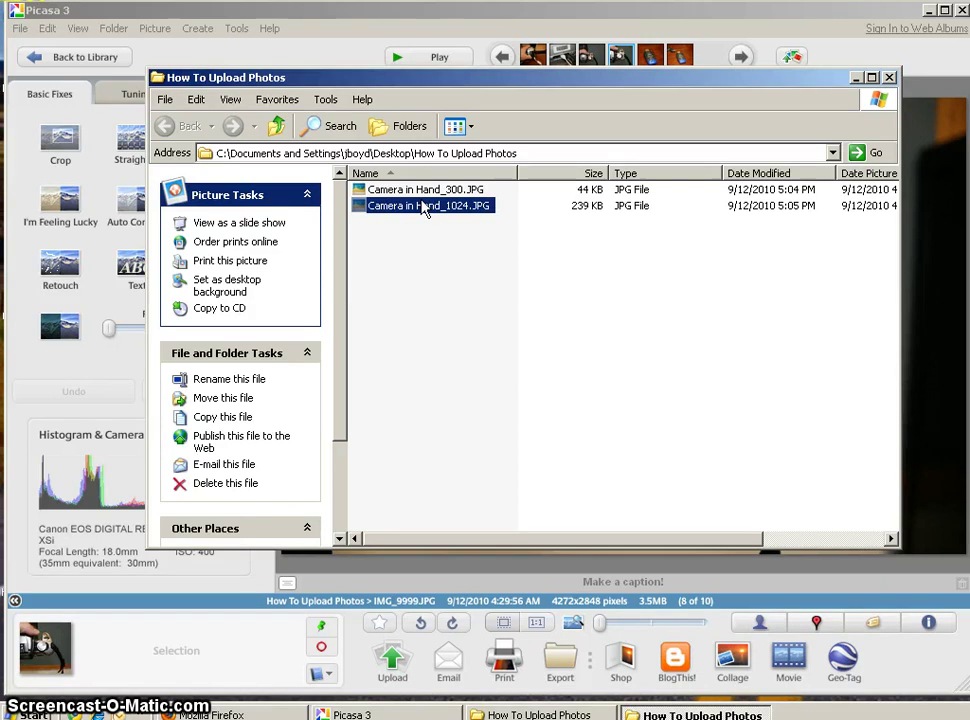
- Bring Picasa forward, then switch to Firefox's blank Untitled tab
{"action": "left_click", "coordinate": [790, 22]}
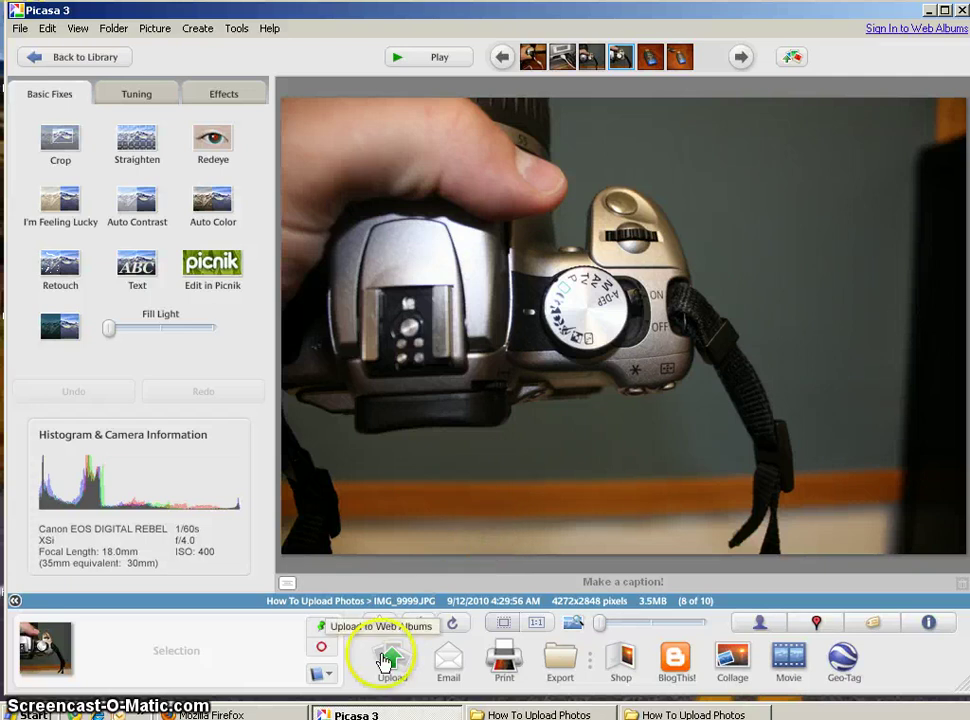
{"action": "left_click", "coordinate": [277, 712]}
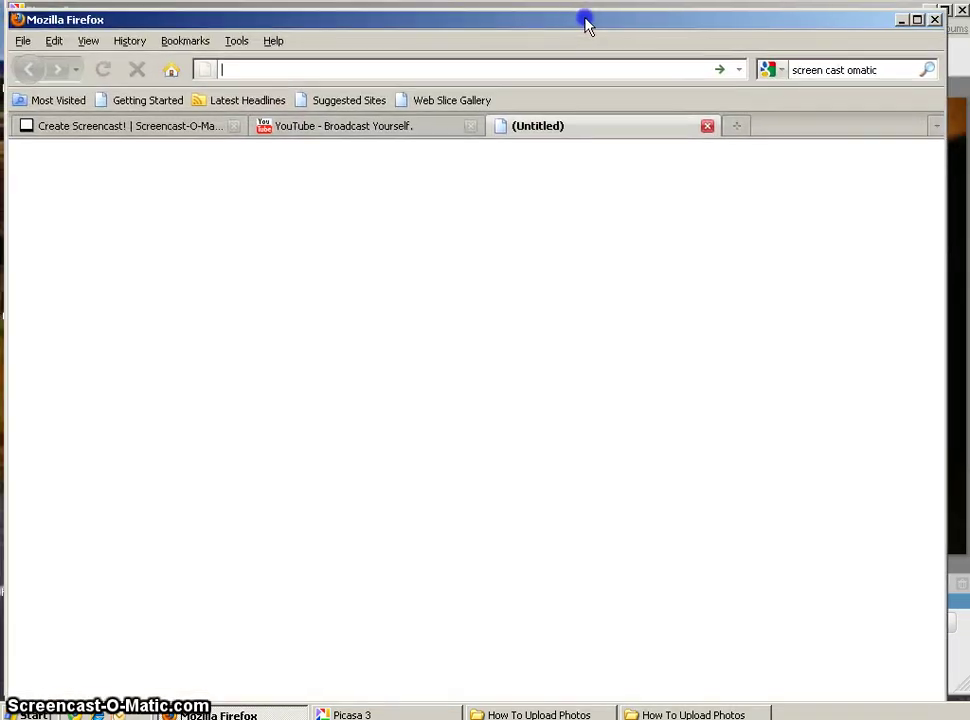
{"action": "left_click", "coordinate": [452, 62]}
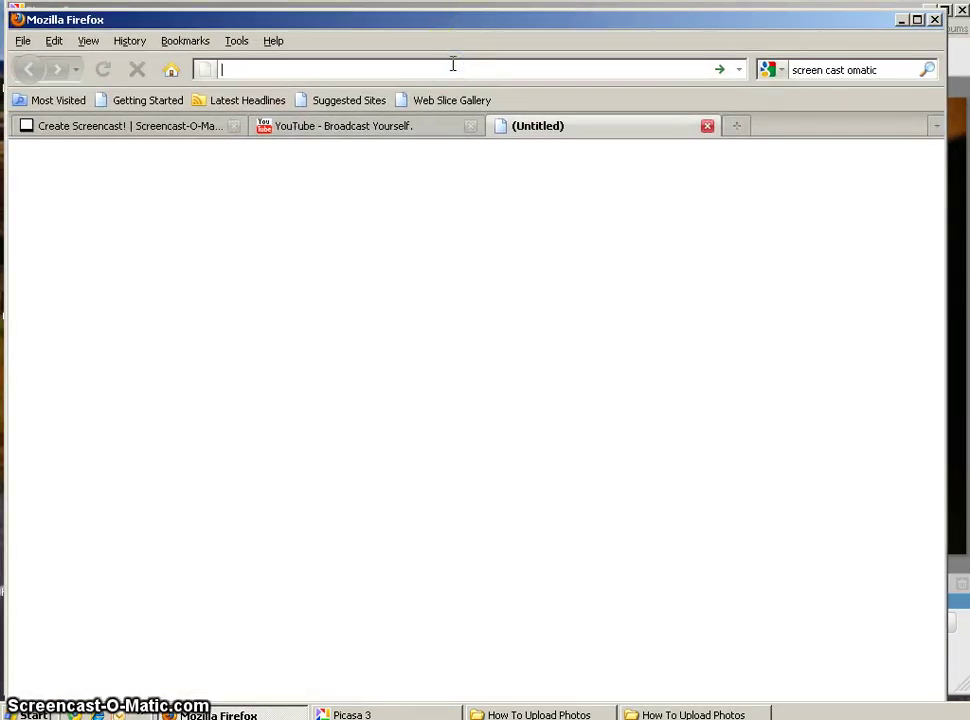
{"action": "type", "text": "htt"}
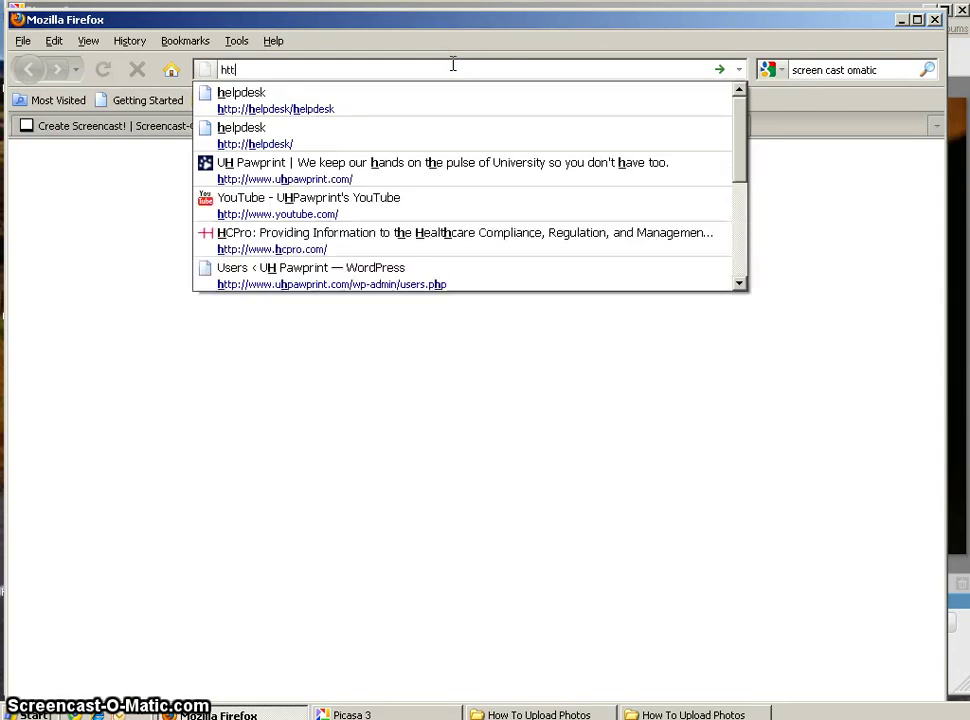
{"action": "type", "text": "p://"}
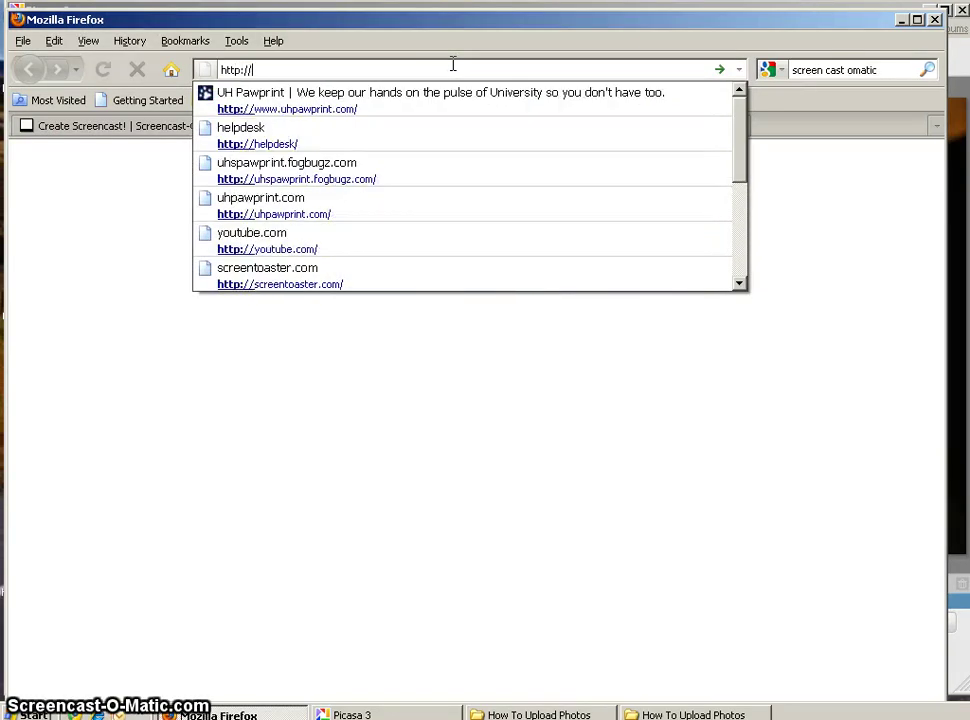
{"action": "key", "text": "Down"}
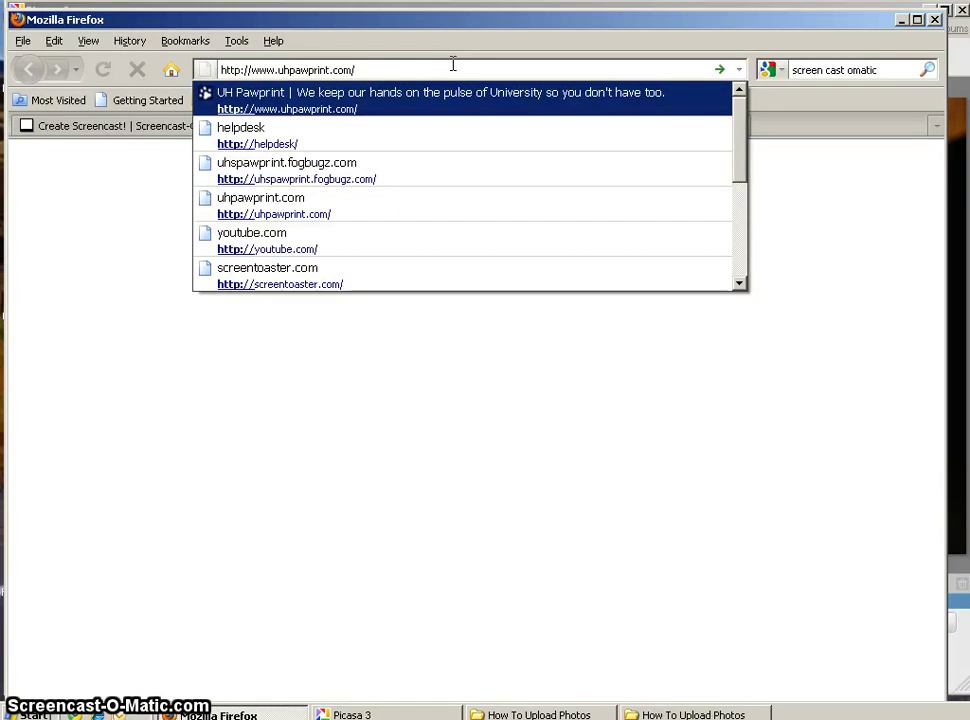
{"action": "key", "text": "Up"}
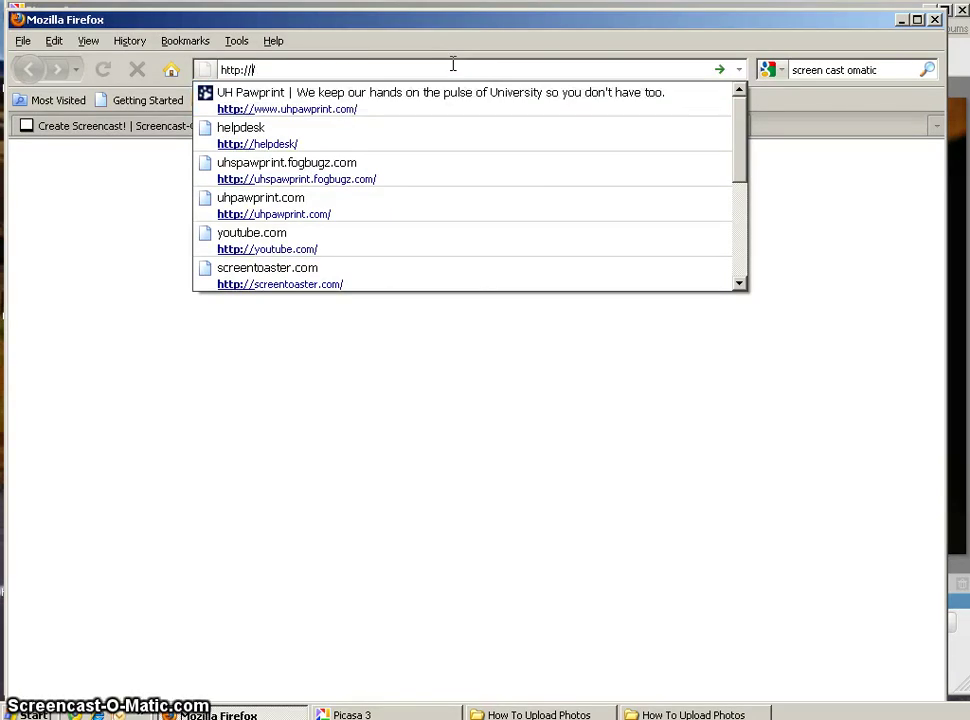
{"action": "type", "text": "uhspawprint.fogbugz.com"}
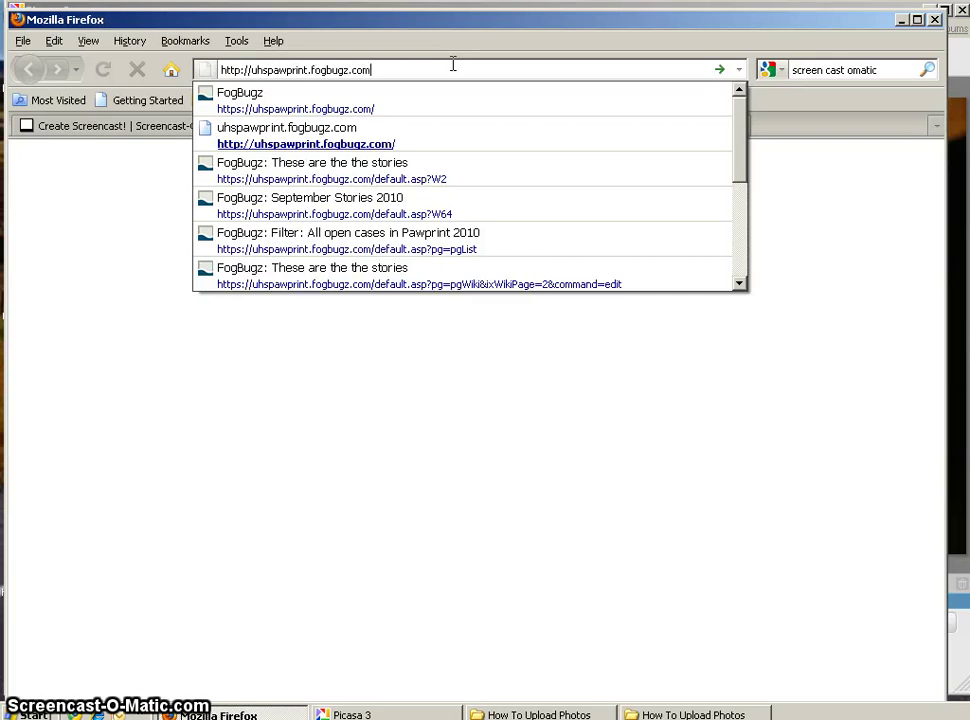
{"action": "key", "text": "Return"}
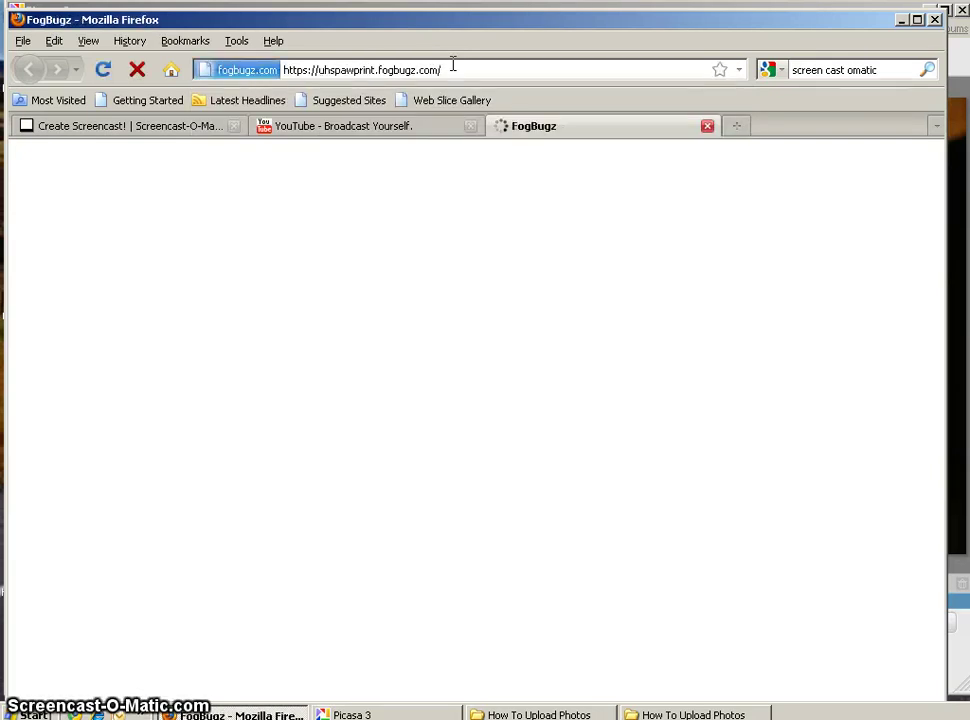
- Reposition and shrink the Firefox window so the whole login page fits
{"action": "left_click", "coordinate": [579, 21]}
{"action": "left_click_drag", "start_coordinate": [579, 21], "coordinate": [578, 0]}
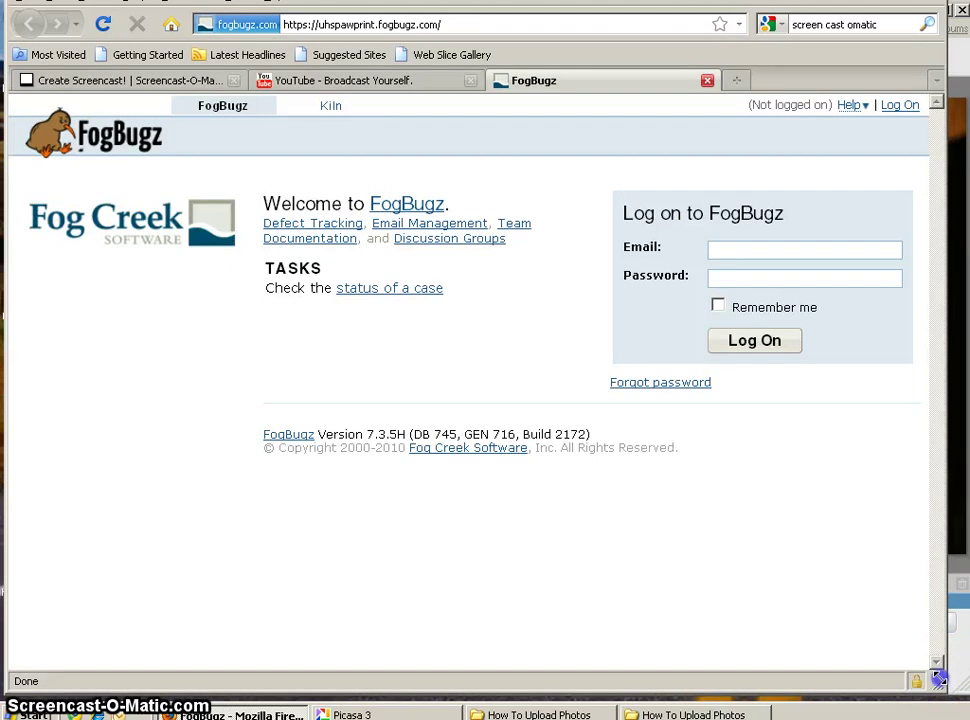
{"action": "left_click_drag", "start_coordinate": [938, 678], "coordinate": [936, 642]}
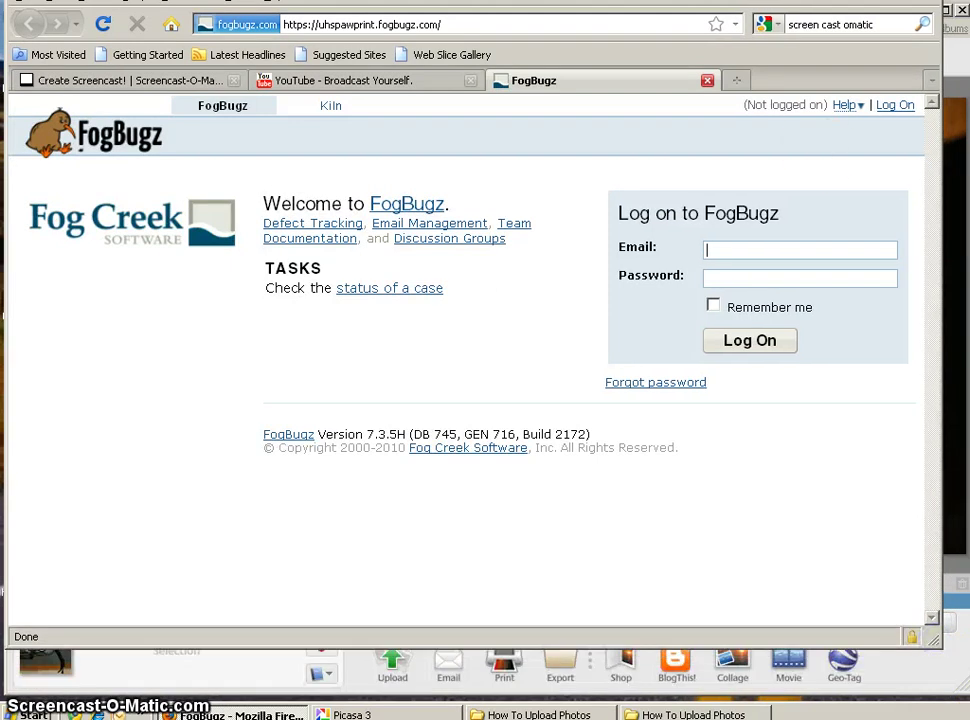
{"action": "left_click_drag", "start_coordinate": [760, 0], "coordinate": [751, 17]}
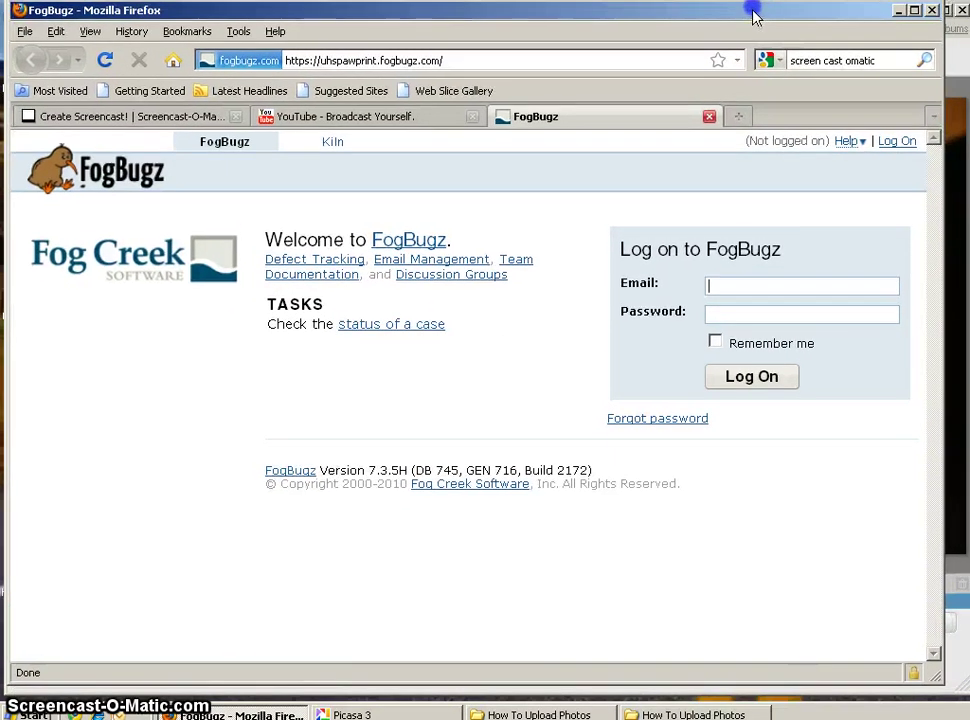
- Log on to FogBugz with the account's e-mail and saved password
{"action": "left_click", "coordinate": [788, 284]}
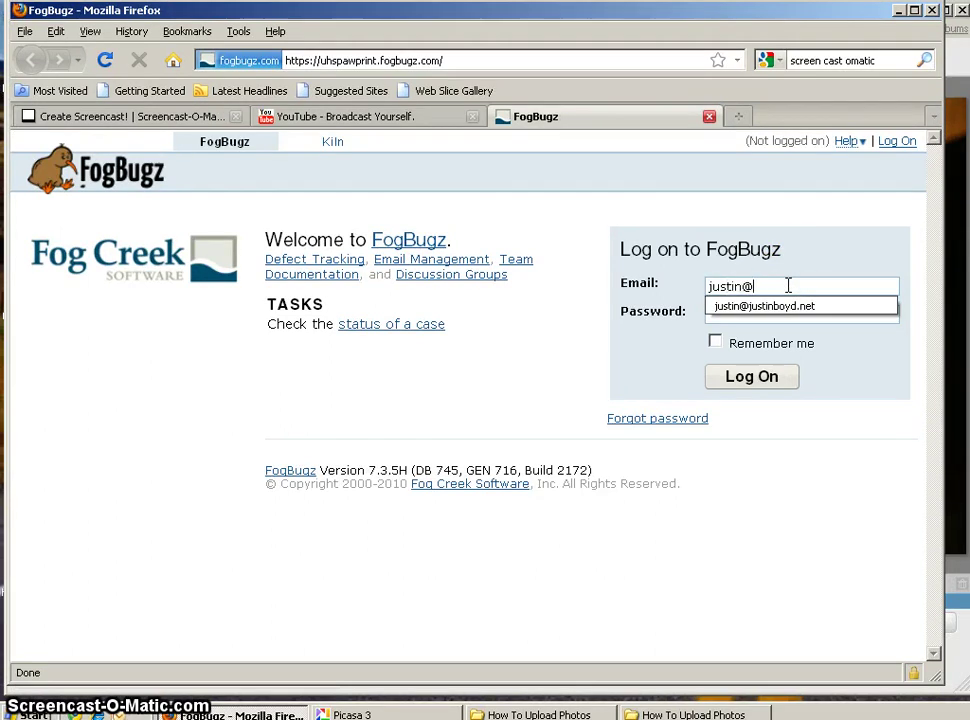
{"action": "key", "text": "Tab"}
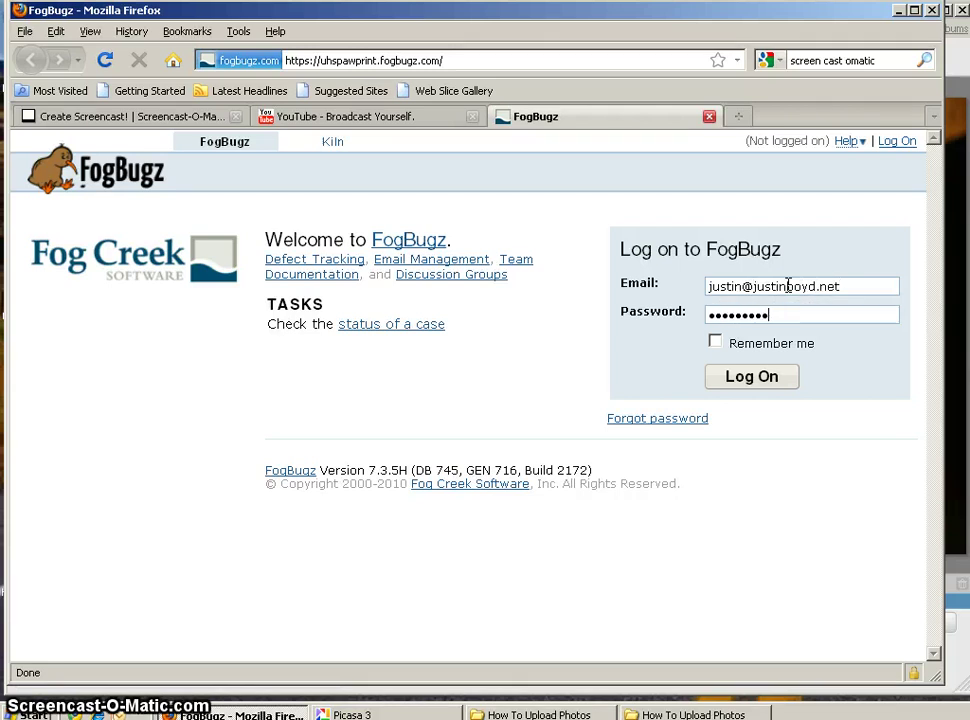
{"action": "left_click", "coordinate": [752, 376]}
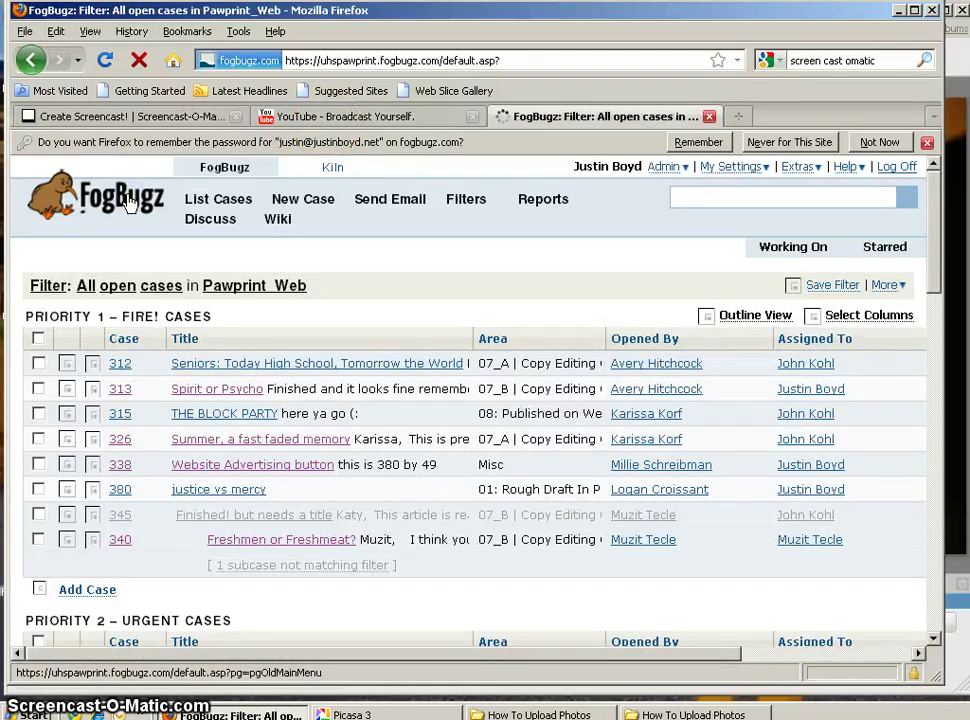
- List Pawprint Web's open cases sorted by Opened By and open case 381
{"action": "left_click", "coordinate": [128, 203]}
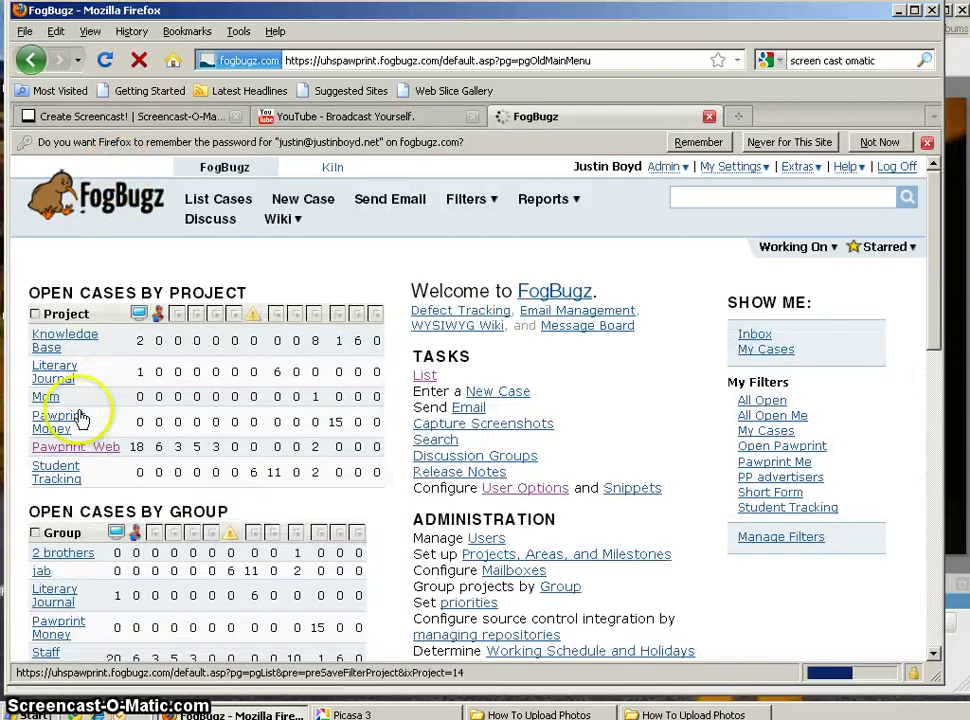
{"action": "left_click", "coordinate": [90, 450]}
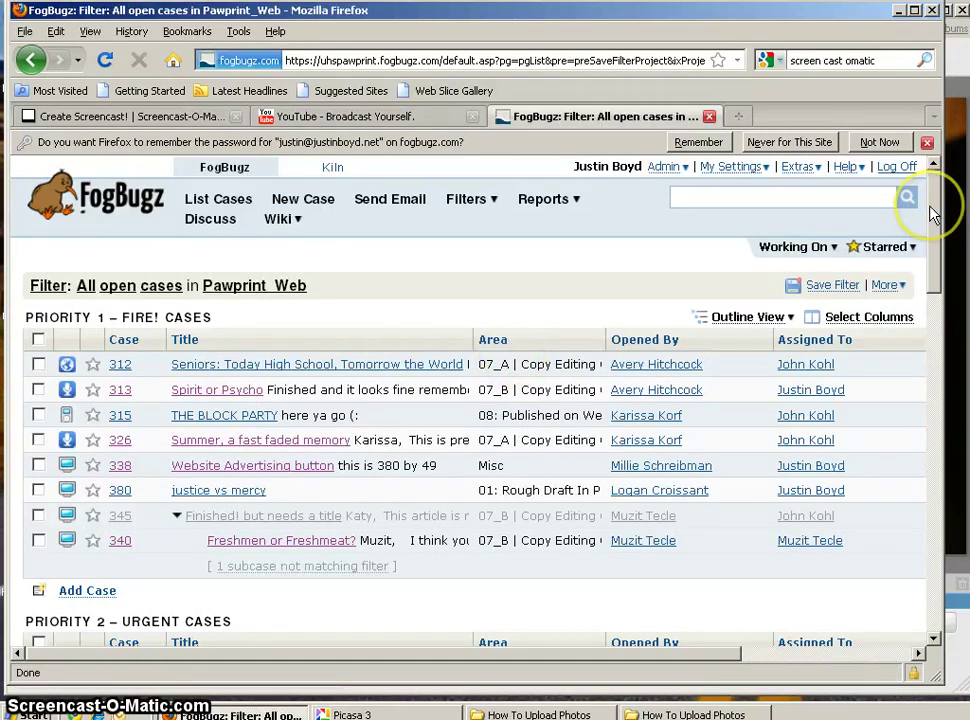
{"action": "left_click", "coordinate": [644, 339]}
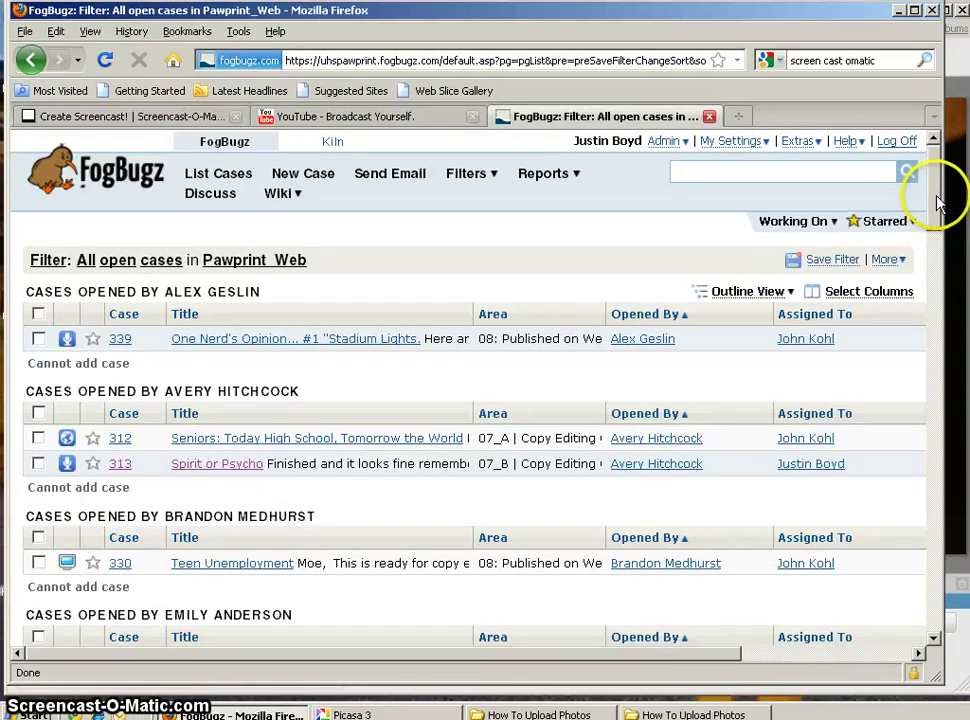
{"action": "left_click_drag", "start_coordinate": [937, 208], "coordinate": [927, 320]}
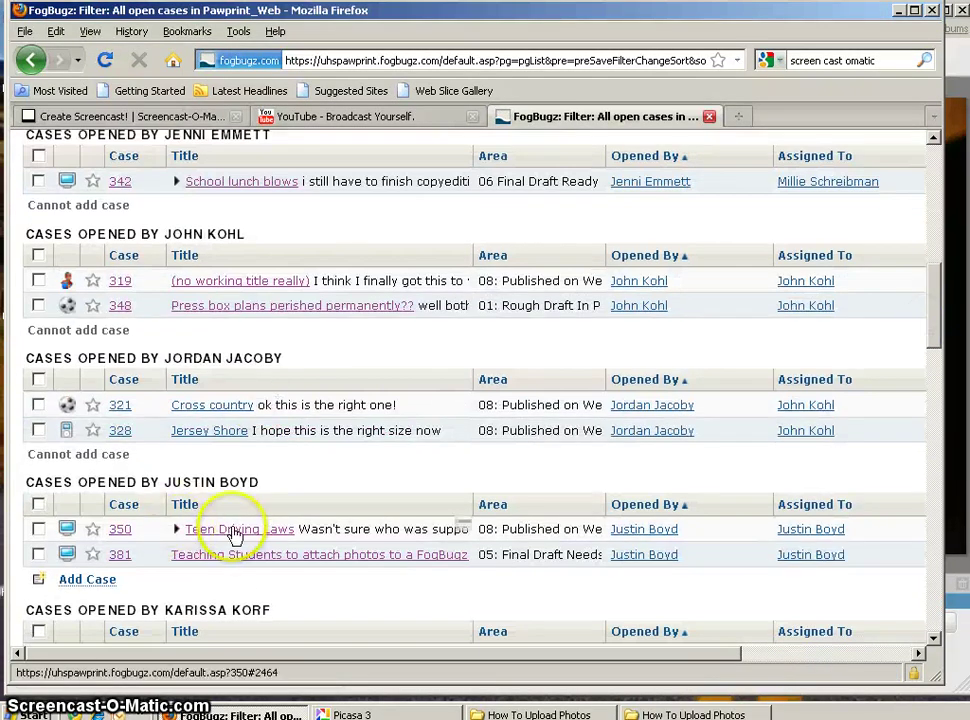
{"action": "left_click", "coordinate": [248, 558]}
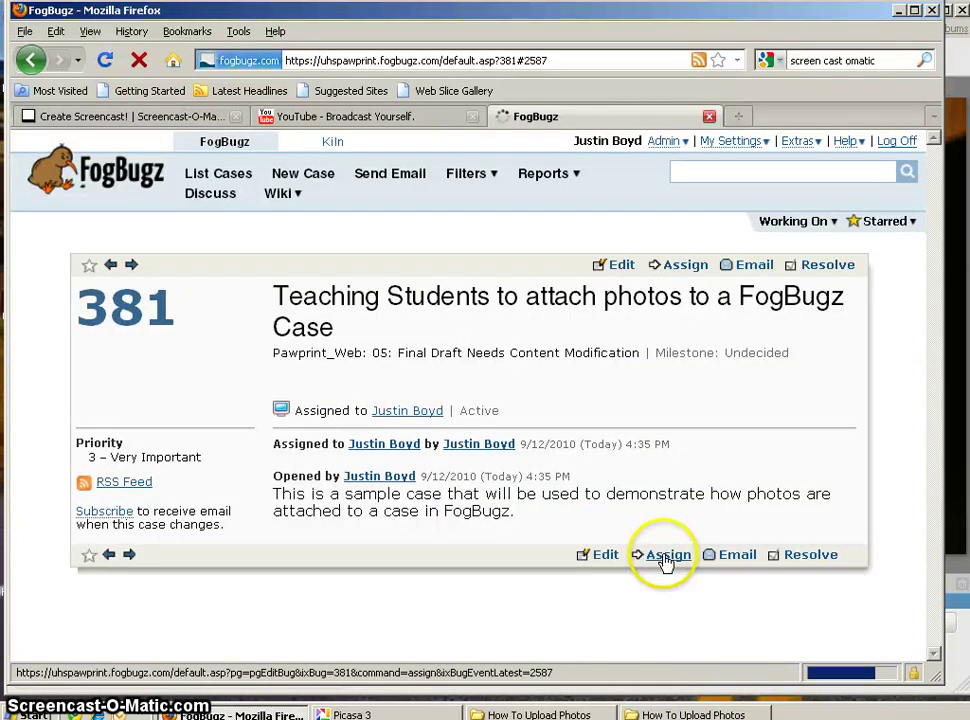
- Edit case 381 and attach Camera in Hand_300.JPG from the How To Upload Photos folder
{"action": "left_click", "coordinate": [605, 556]}
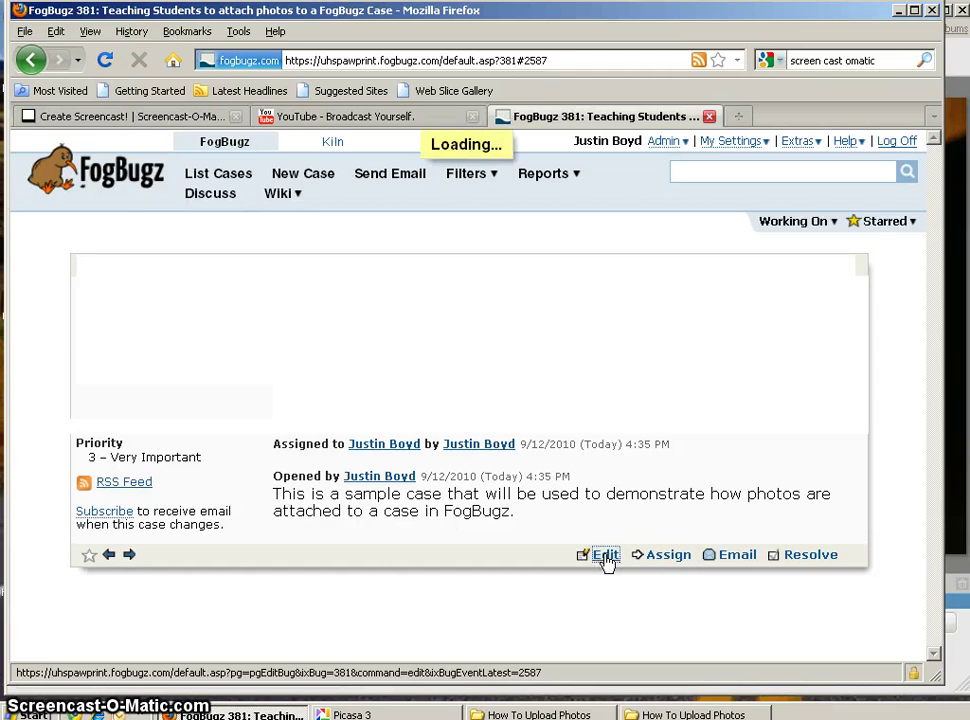
{"action": "left_click", "coordinate": [647, 554]}
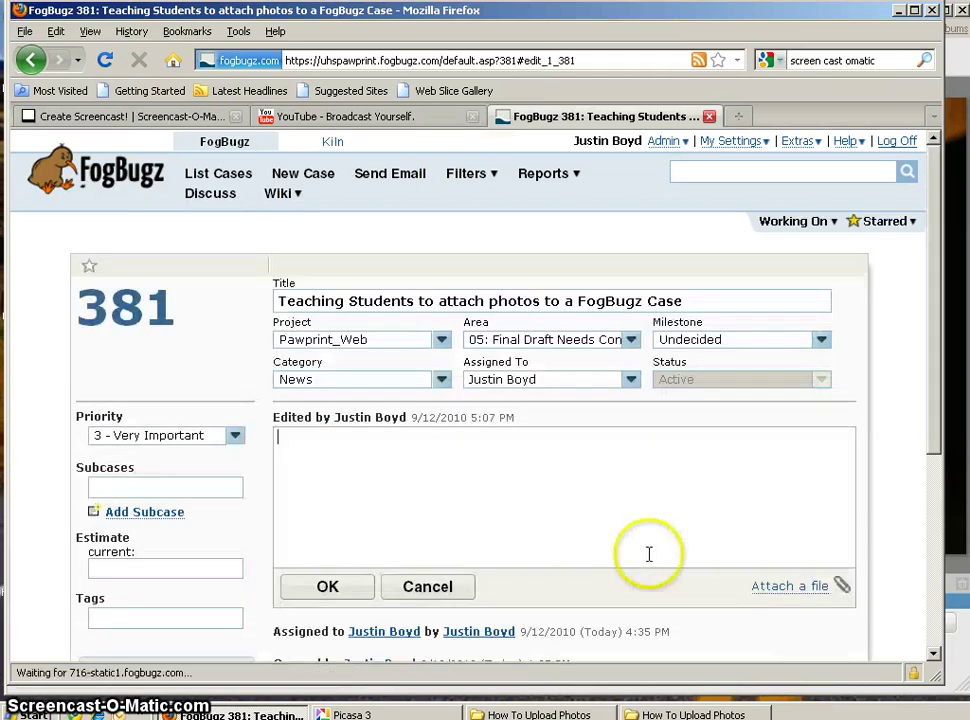
{"action": "left_click", "coordinate": [768, 587]}
{"action": "left_click", "coordinate": [812, 627]}
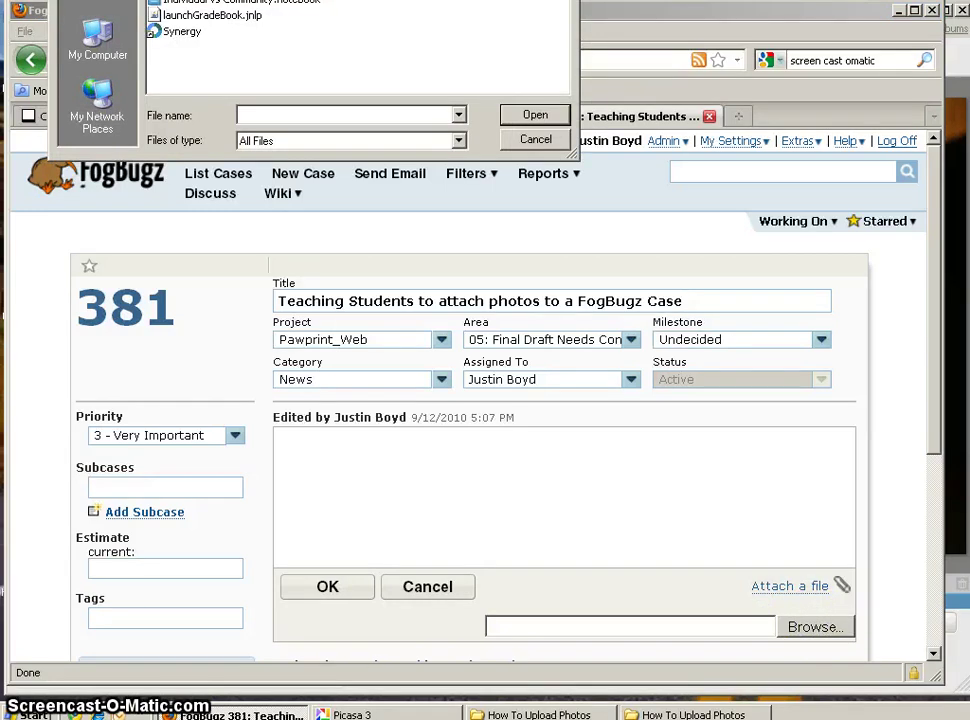
{"action": "left_click_drag", "start_coordinate": [468, 0], "coordinate": [546, 178]}
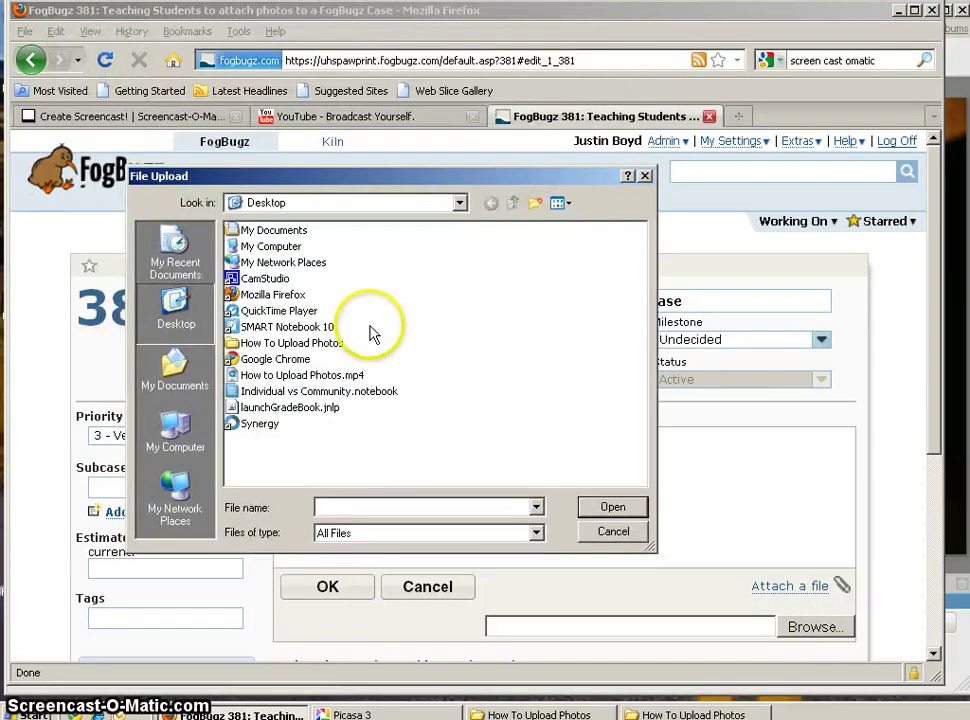
{"action": "double_click", "coordinate": [276, 345]}
{"action": "left_click", "coordinate": [320, 233]}
{"action": "left_click", "coordinate": [608, 507]}
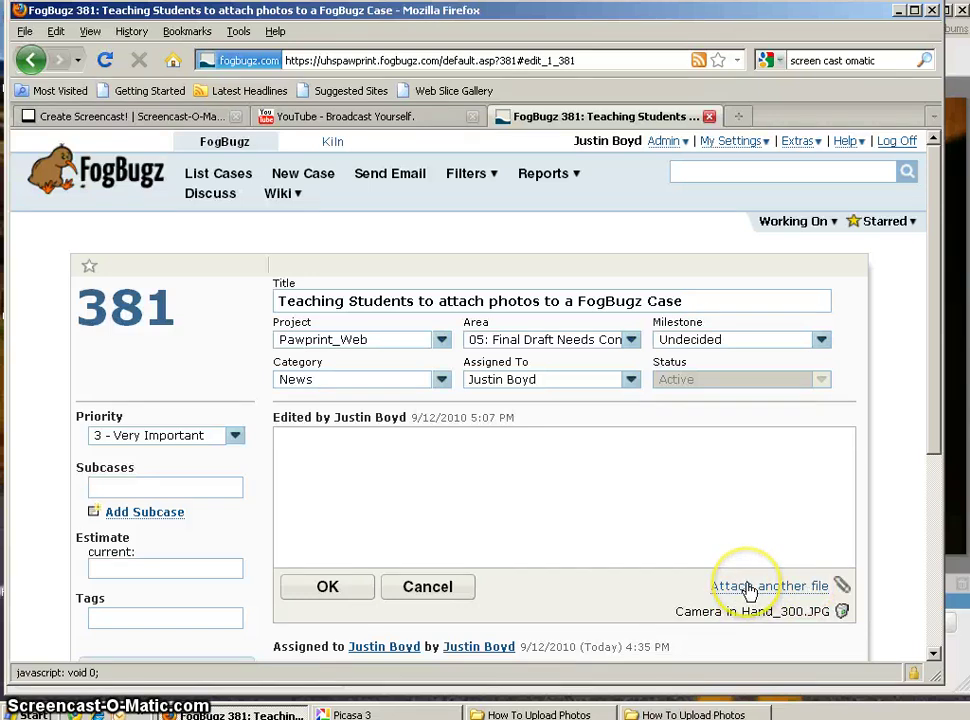
- Attach Camera in Hand_1024.JPG as a second file on the case
{"action": "left_click", "coordinate": [747, 586]}
{"action": "left_click", "coordinate": [812, 641]}
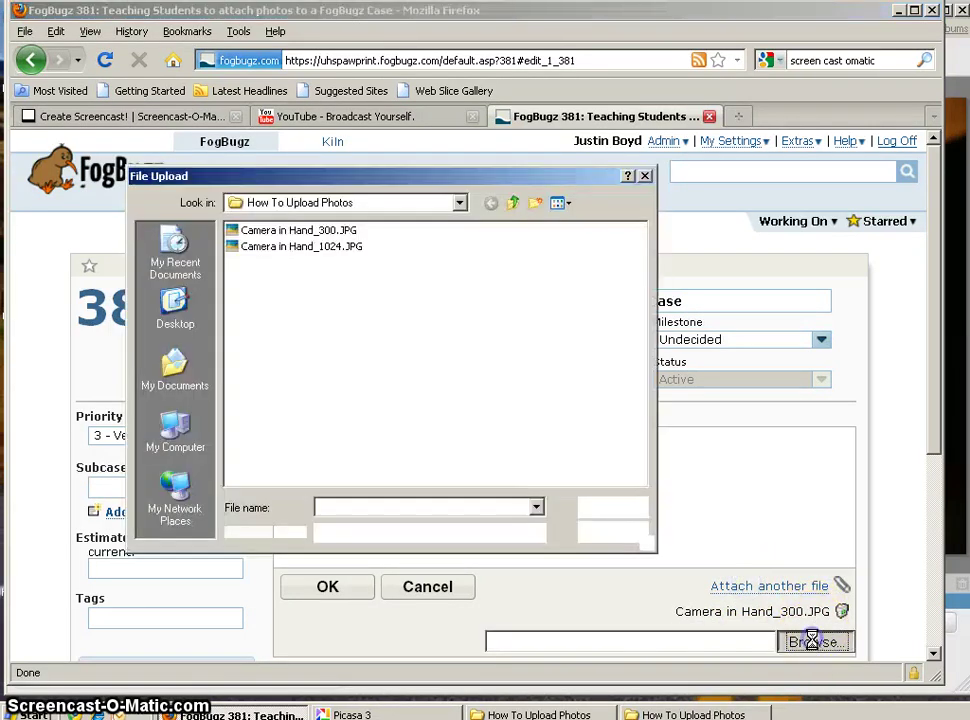
{"action": "left_click", "coordinate": [290, 248]}
{"action": "left_click", "coordinate": [612, 507]}
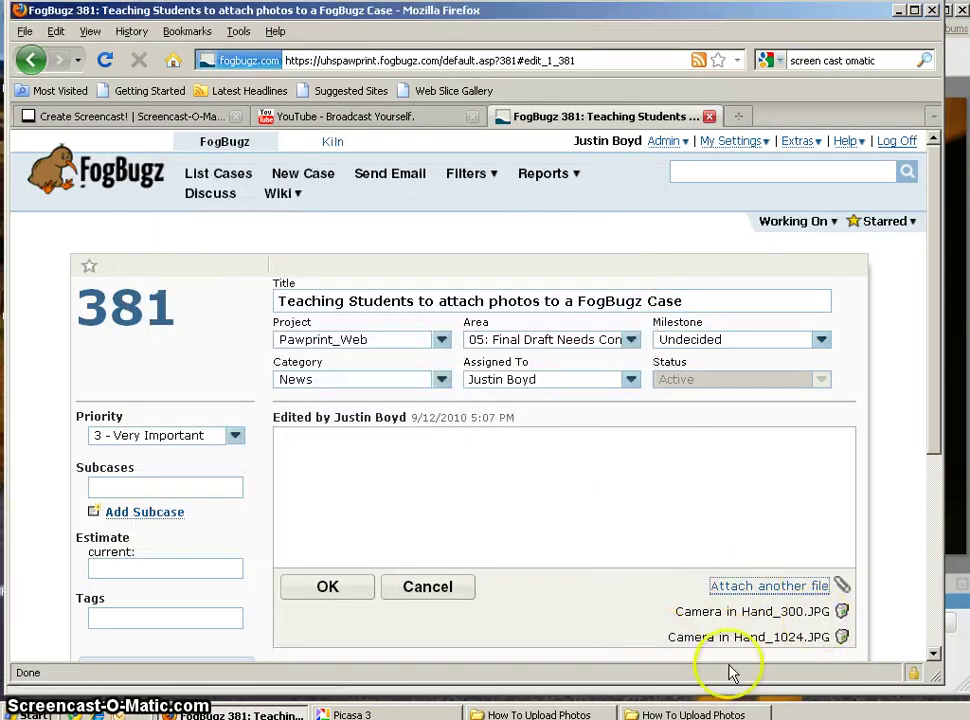
- Write a note greeting the webmaster, thanking them for uploading the photos, and crediting the photographer and whose hand appears
{"action": "left_click", "coordinate": [524, 478]}
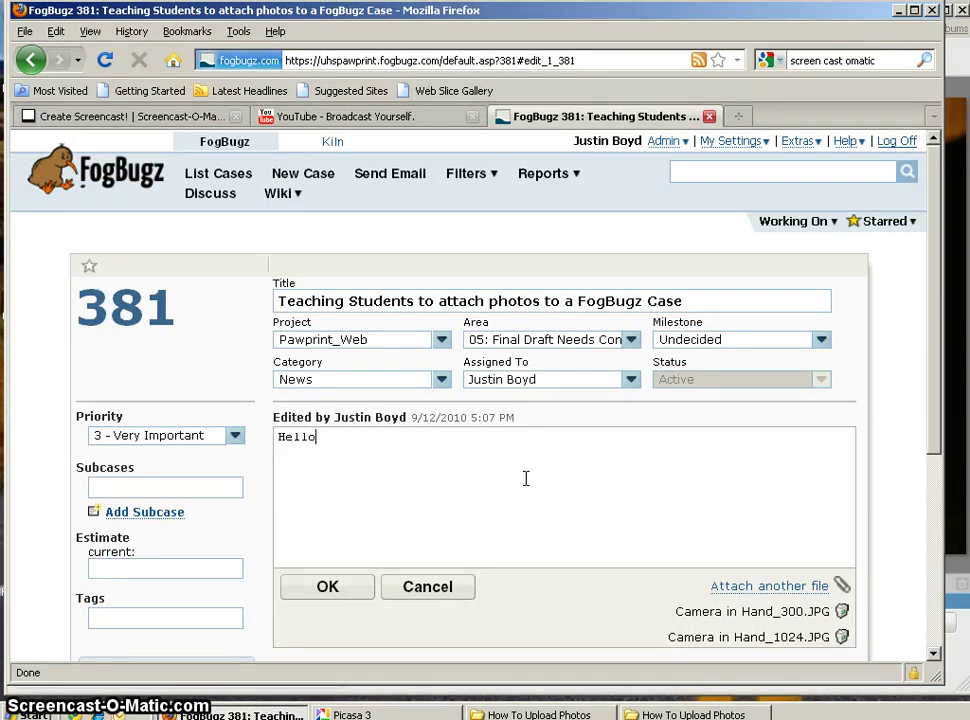
{"action": "type", "text": "webmaster"}
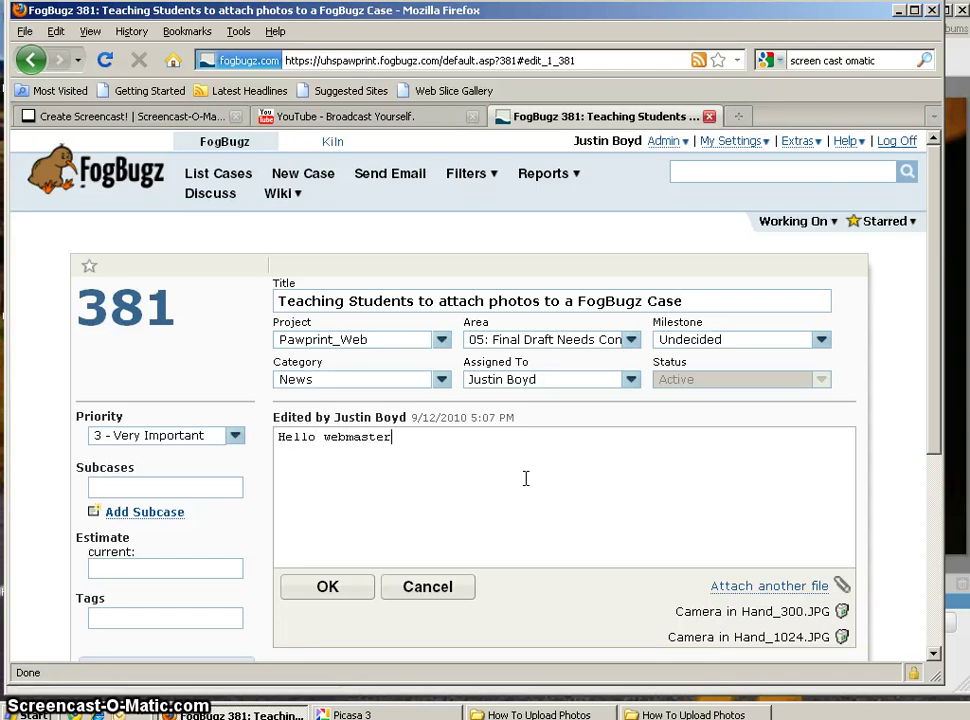
{"action": "type", "text": ",Thank you for upl"}
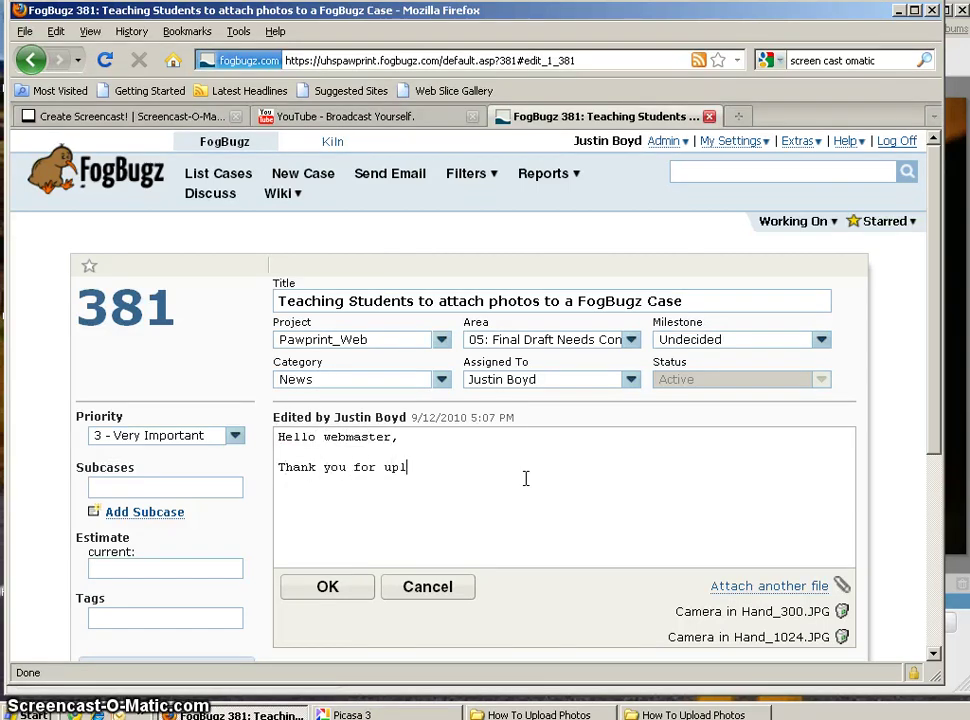
{"action": "type", "text": "oading my photos. Your"}
{"action": "type", "text": " a cab"}
{"action": "key", "text": "BackSpace"}
{"action": "key", "text": "BackSpace"}
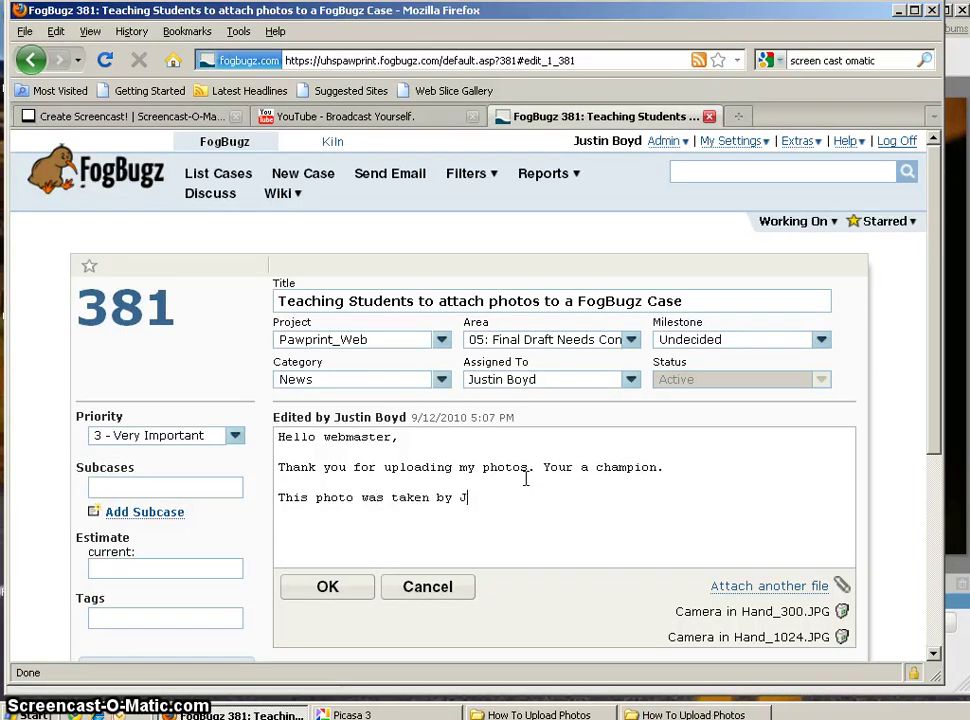
{"action": "type", "text": "uti"}
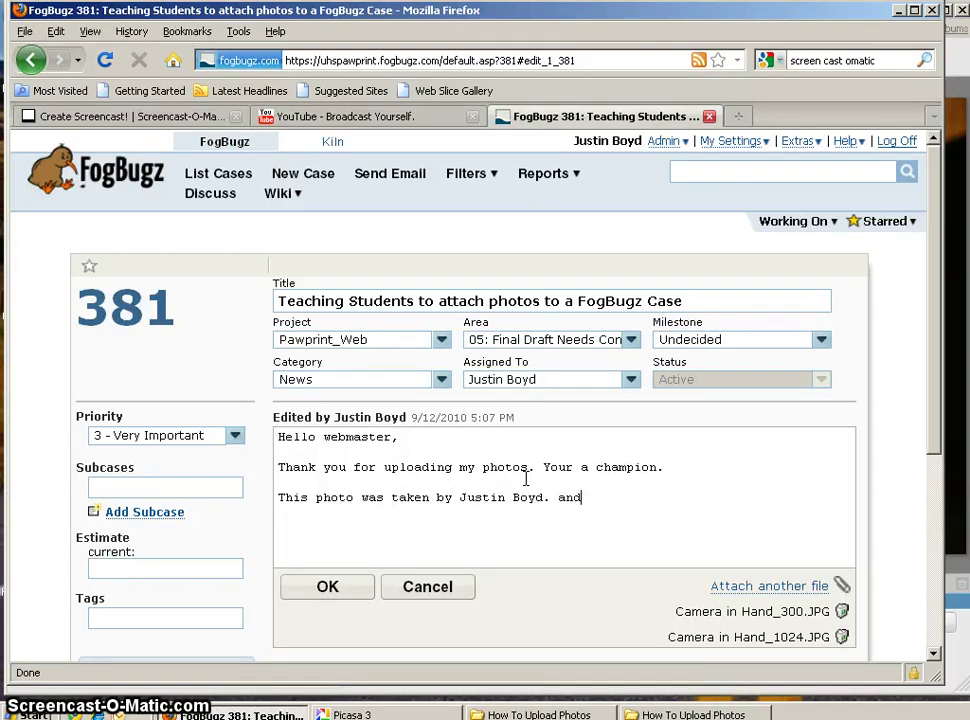
{"action": "key", "text": "BackSpace"}
{"action": "key", "text": "BackSpace"}
{"action": "key", "text": "BackSpace"}
{"action": "key", "text": "BackSpace"}
{"action": "key", "text": "BackSpace"}
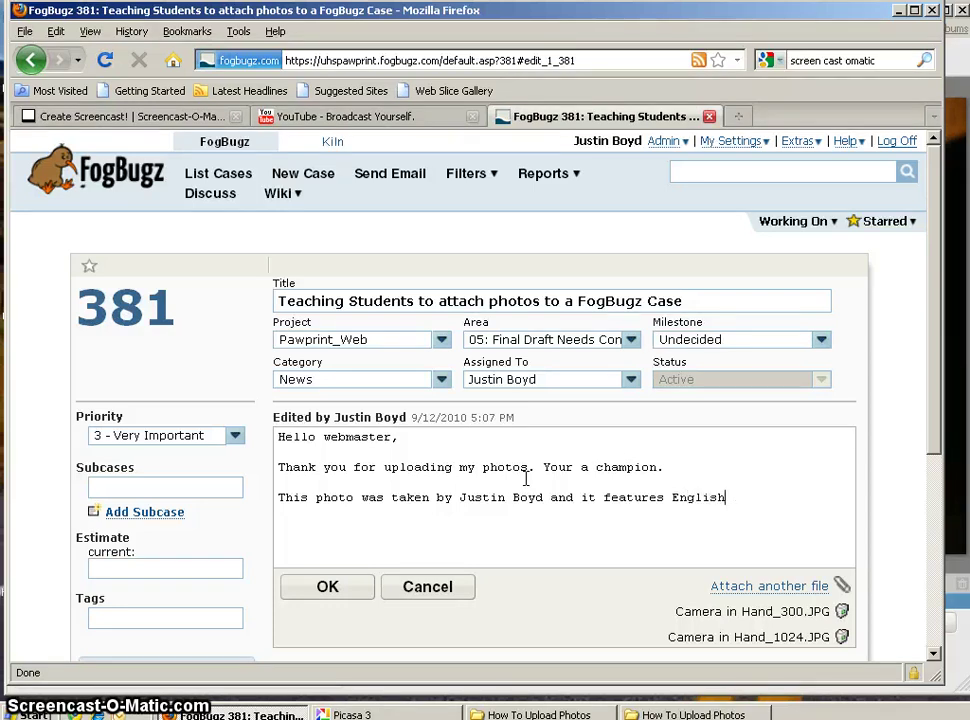
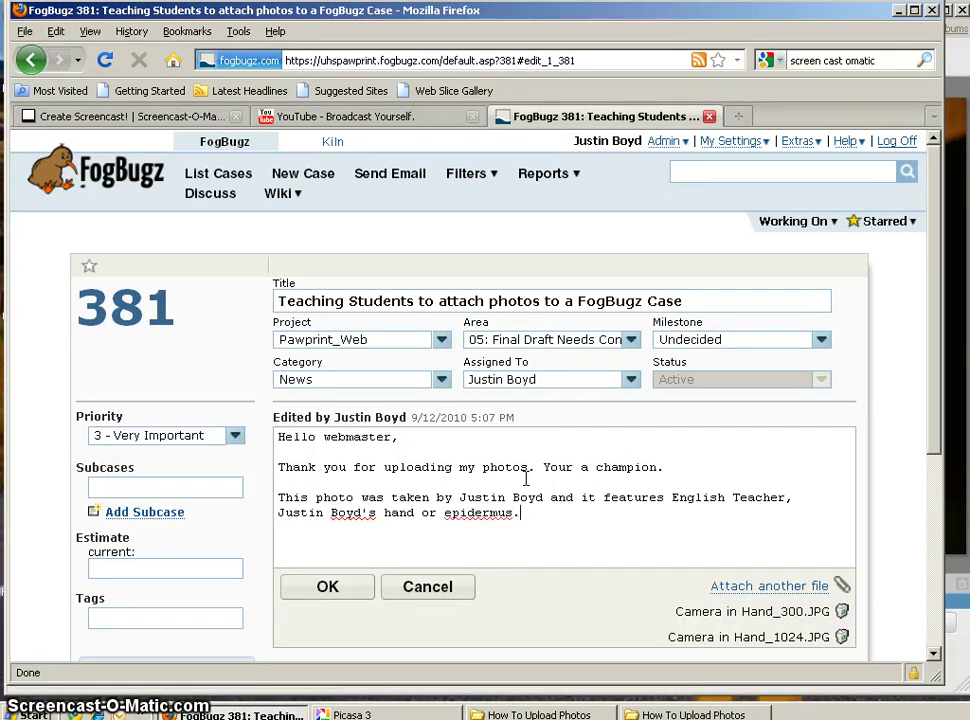
- Correct the misspelled 'epidermus' to 'epidermis' in the note
{"action": "left_click", "coordinate": [494, 515]}
{"action": "right_click", "coordinate": [494, 515]}
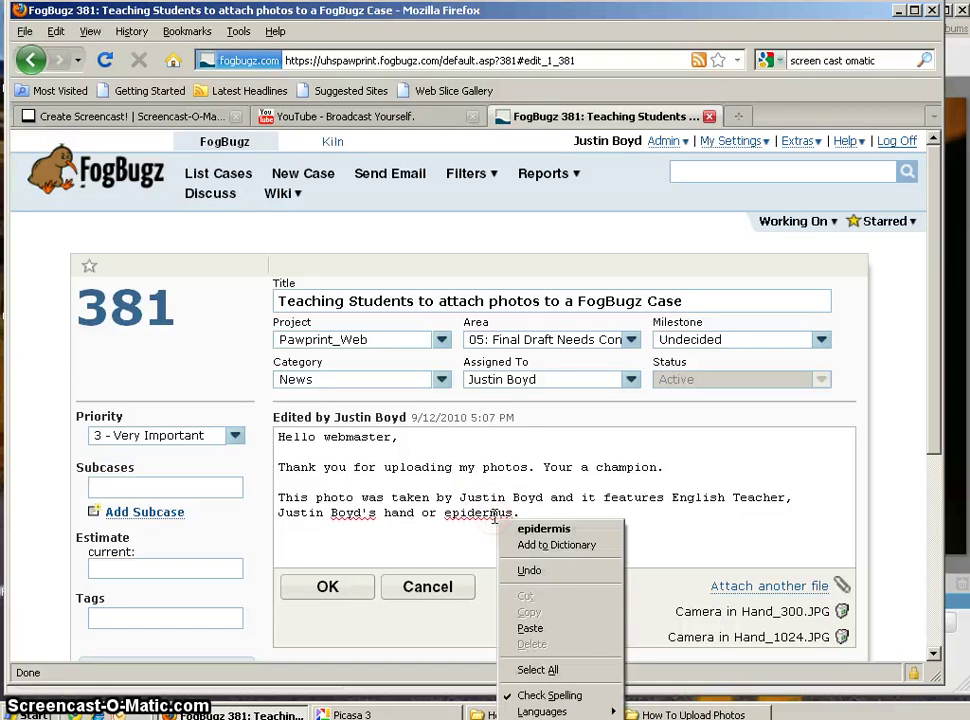
{"action": "left_click", "coordinate": [549, 530]}
{"action": "left_click", "coordinate": [537, 516]}
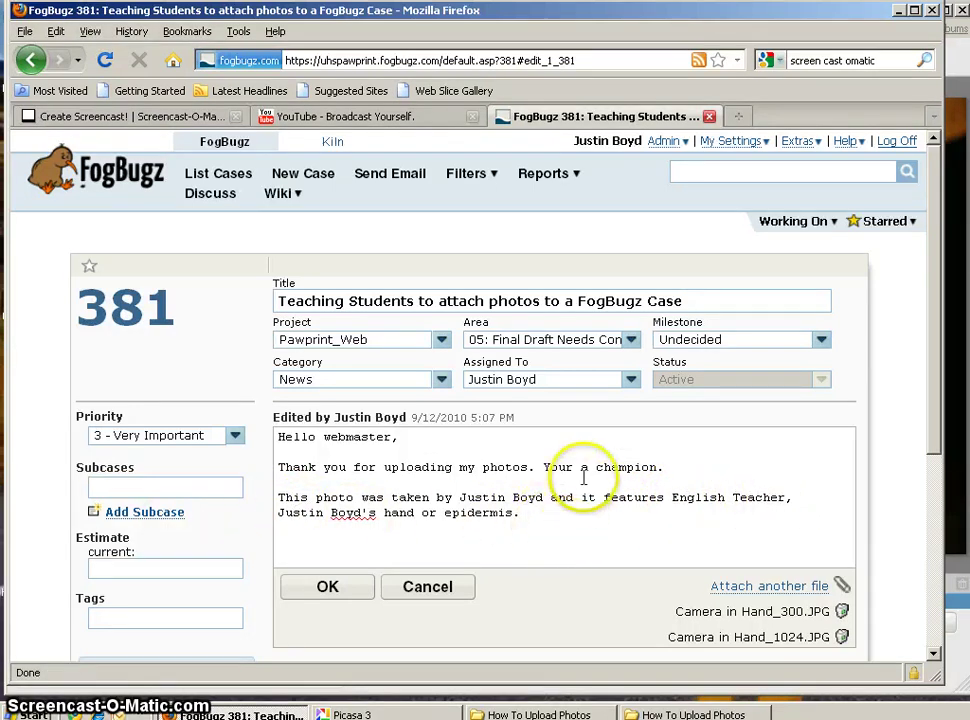
- Leave the assignee unchanged and submit the case edit with its note and photos
{"action": "left_click", "coordinate": [630, 381]}
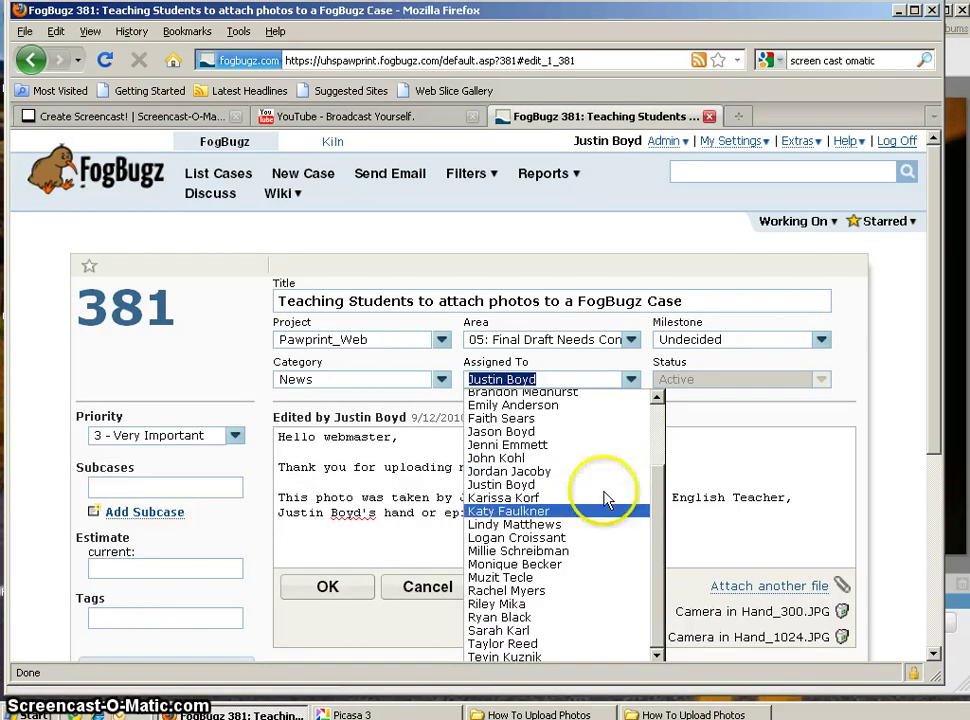
{"action": "left_click", "coordinate": [698, 474]}
{"action": "left_click", "coordinate": [318, 590]}
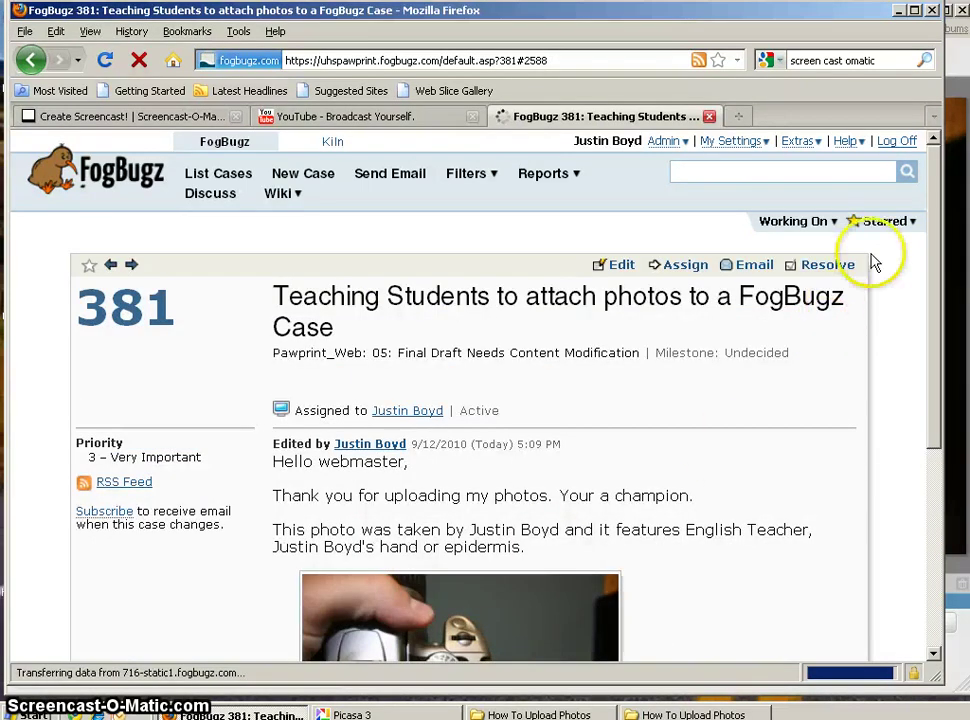
- Scroll down to view both attached camera photos under the credit note, then return to the top
{"action": "left_click_drag", "start_coordinate": [932, 225], "coordinate": [930, 422]}
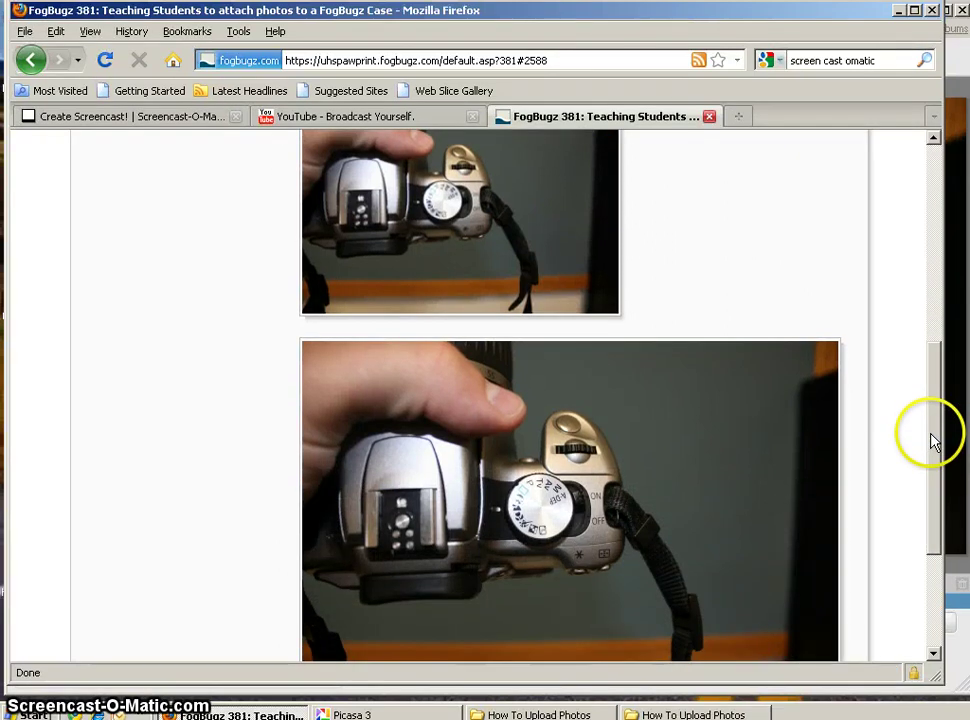
{"action": "left_click_drag", "start_coordinate": [934, 443], "coordinate": [905, 202]}
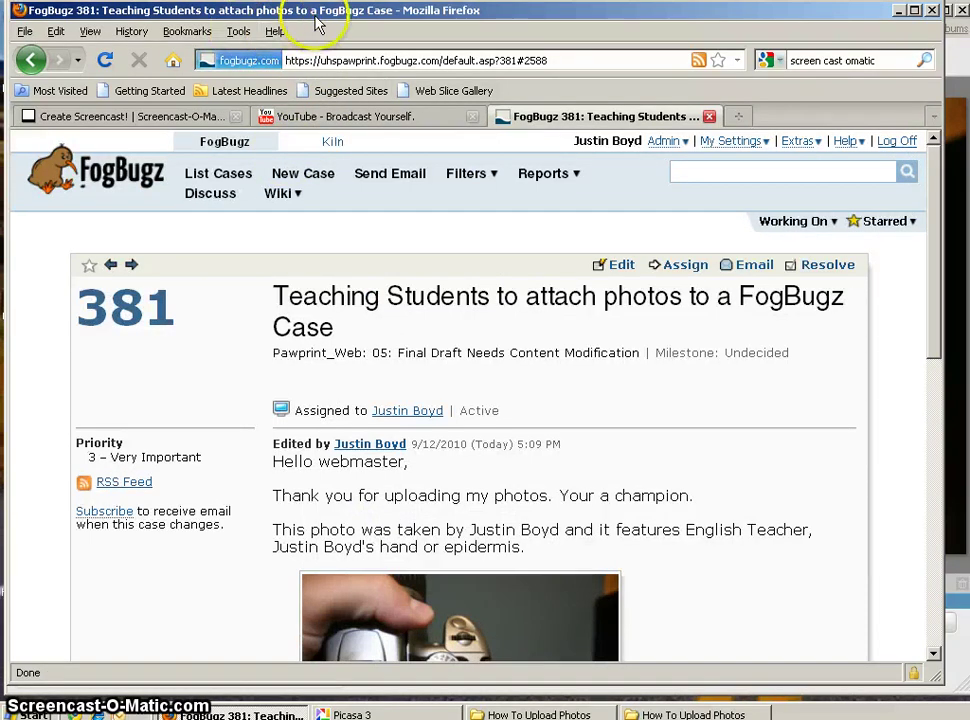
- Load uhpawprint.com in a new Firefox tab
{"action": "key", "text": "ctrl+t"}
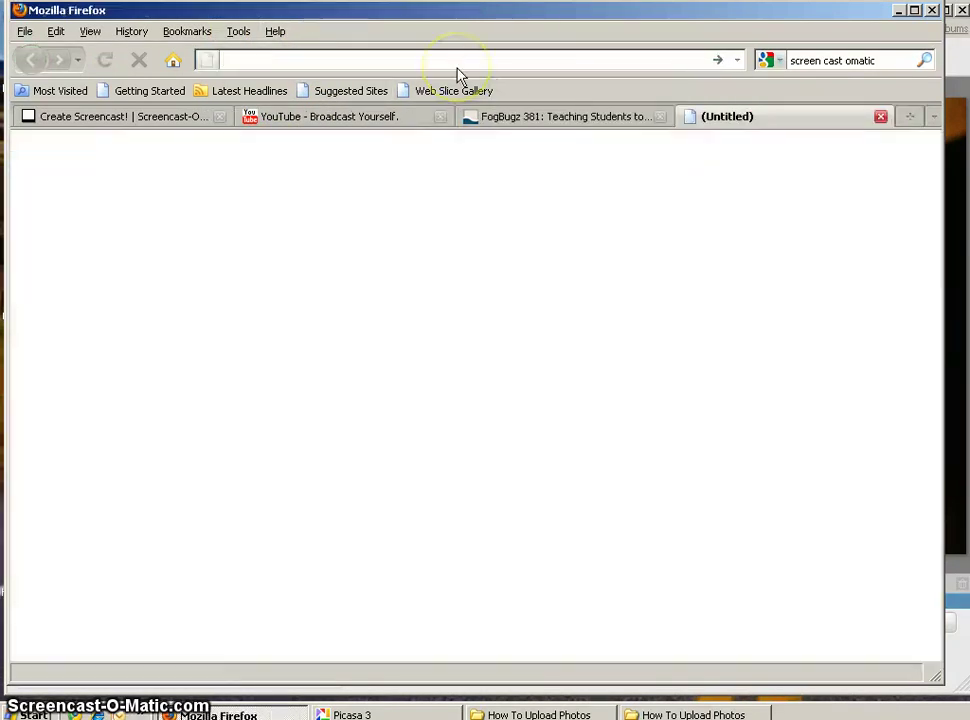
{"action": "type", "text": "uhpawprint.co"}
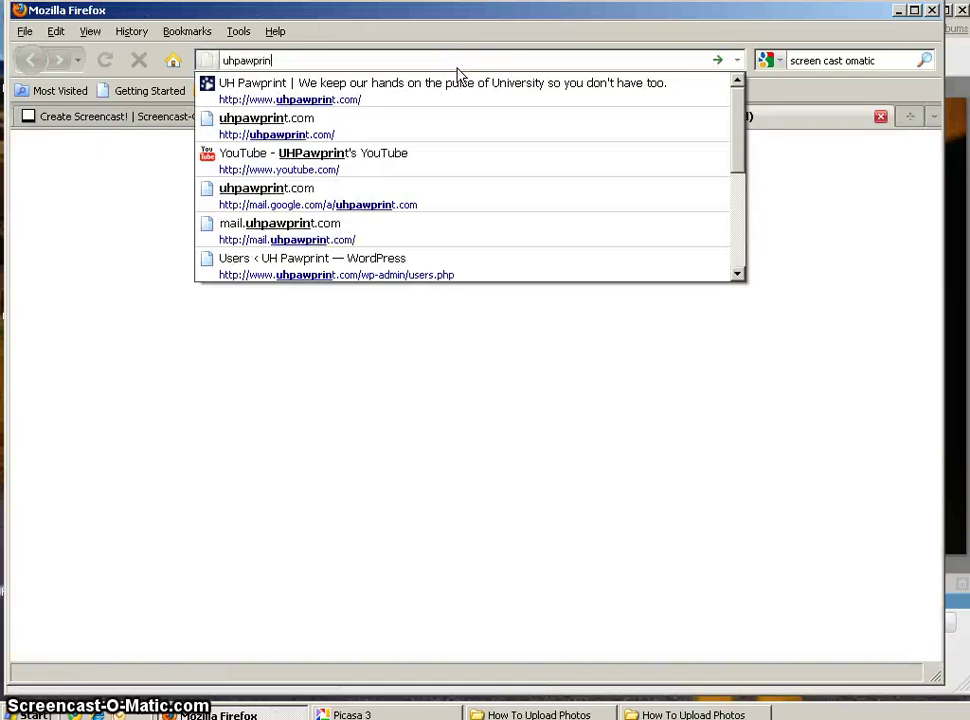
{"action": "type", "text": "m"}
{"action": "key", "text": "Return"}
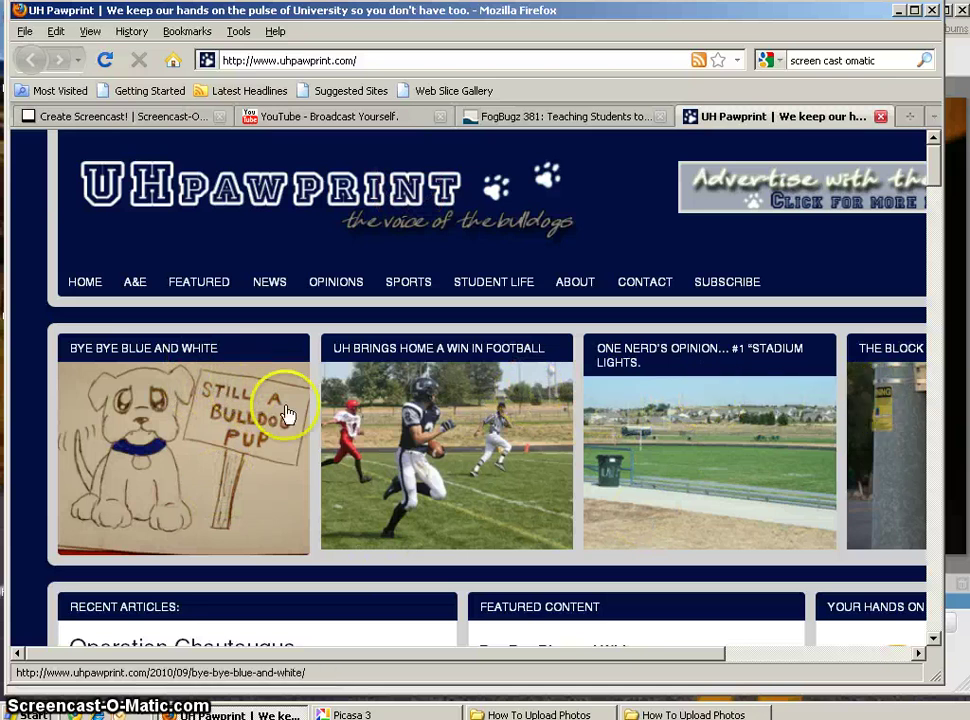
- Open the 'UH Brings Home a Win in Football' article and view its photo enlarged
{"action": "scroll", "coordinate": [932, 188], "scroll_direction": "down", "scroll_amount": 10}
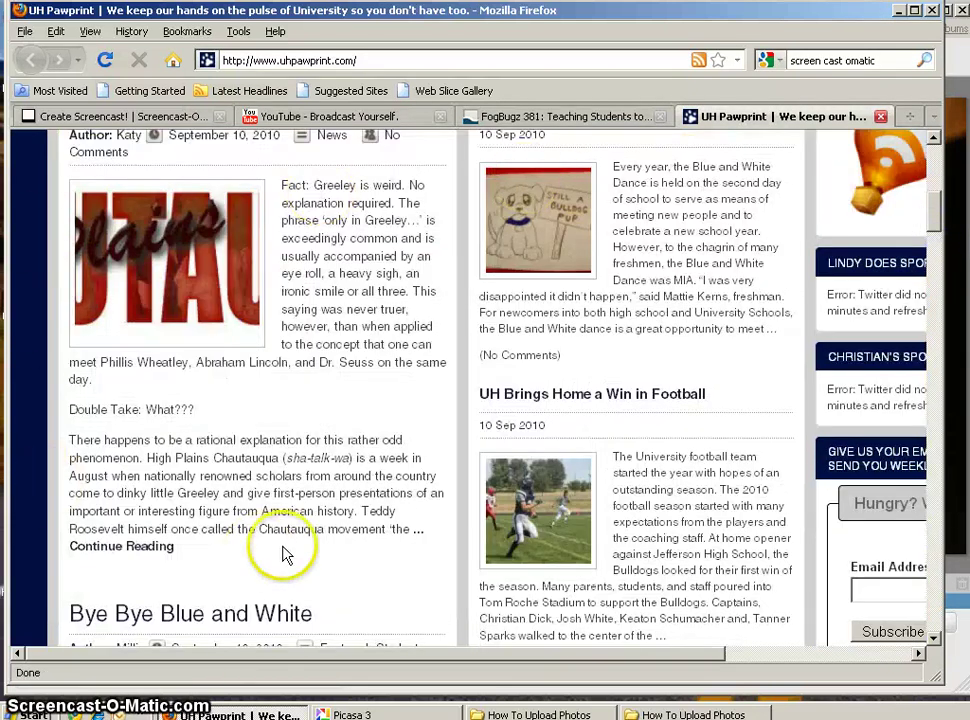
{"action": "left_click", "coordinate": [558, 515]}
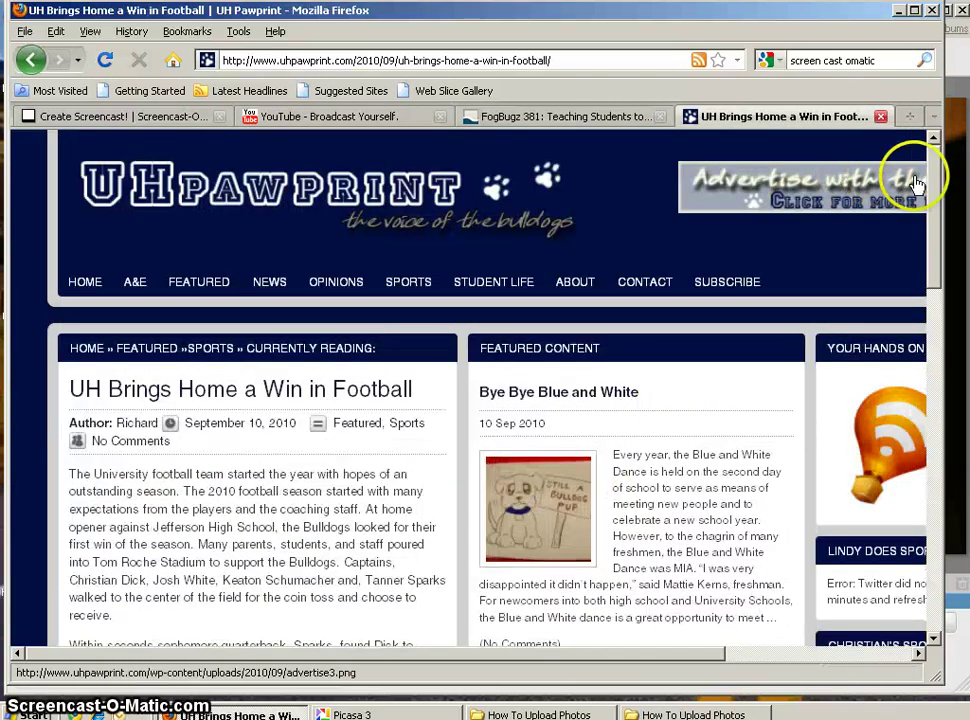
{"action": "left_click_drag", "start_coordinate": [935, 185], "coordinate": [921, 295]}
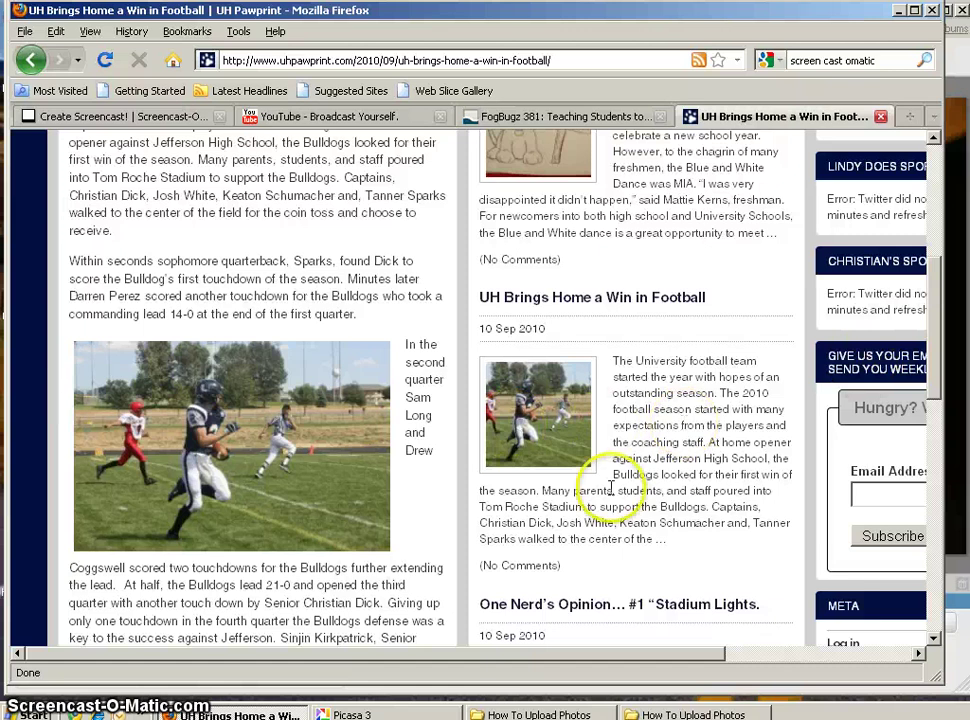
{"action": "left_click", "coordinate": [249, 483]}
{"action": "left_click", "coordinate": [292, 407]}
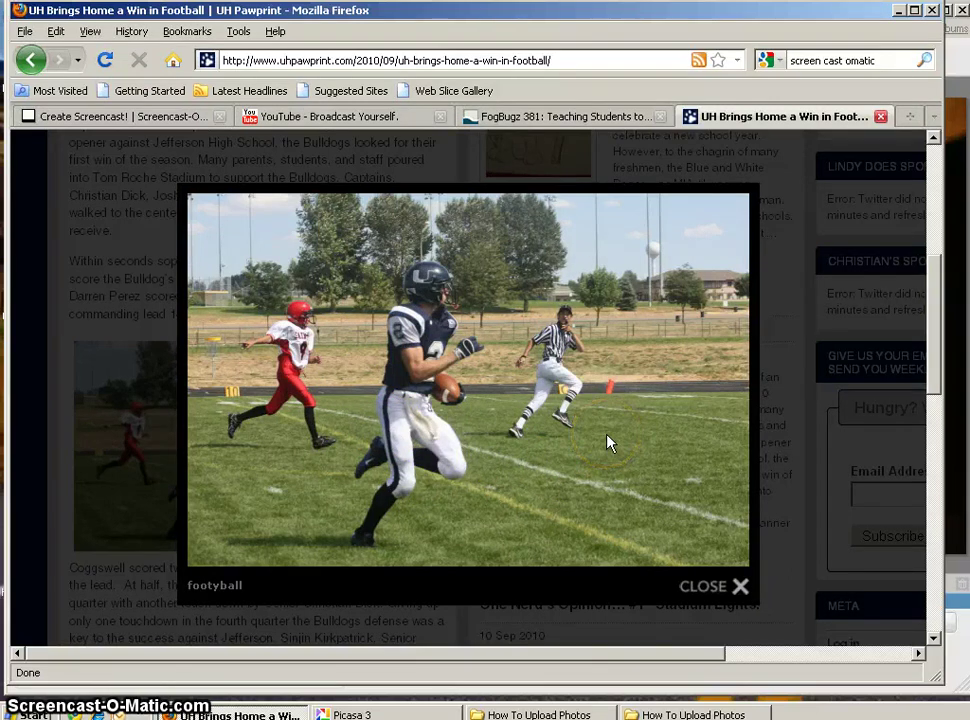
{"action": "left_click", "coordinate": [706, 585]}
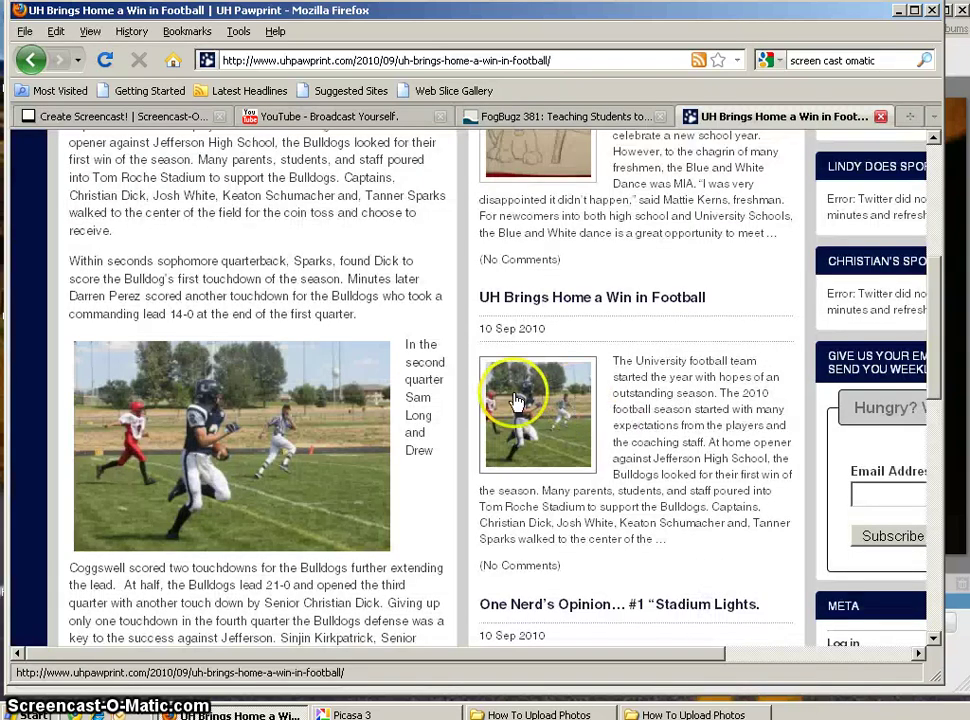
- Reload the football article and begin quitting Firefox
{"action": "left_click", "coordinate": [490, 393]}
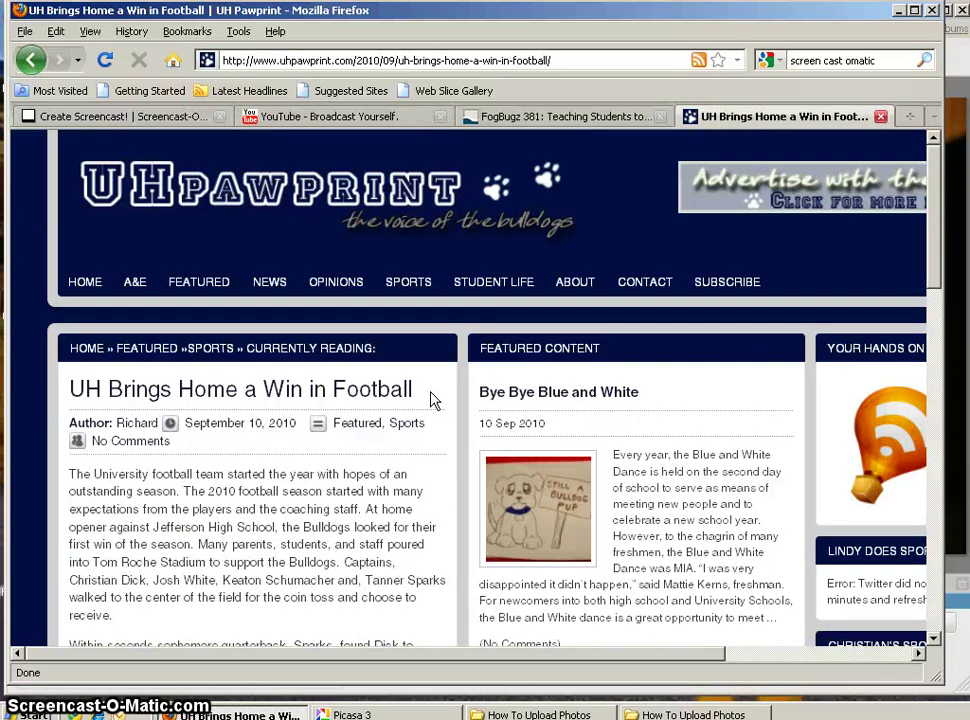
{"action": "left_click", "coordinate": [461, 468]}
{"action": "left_click", "coordinate": [466, 472]}
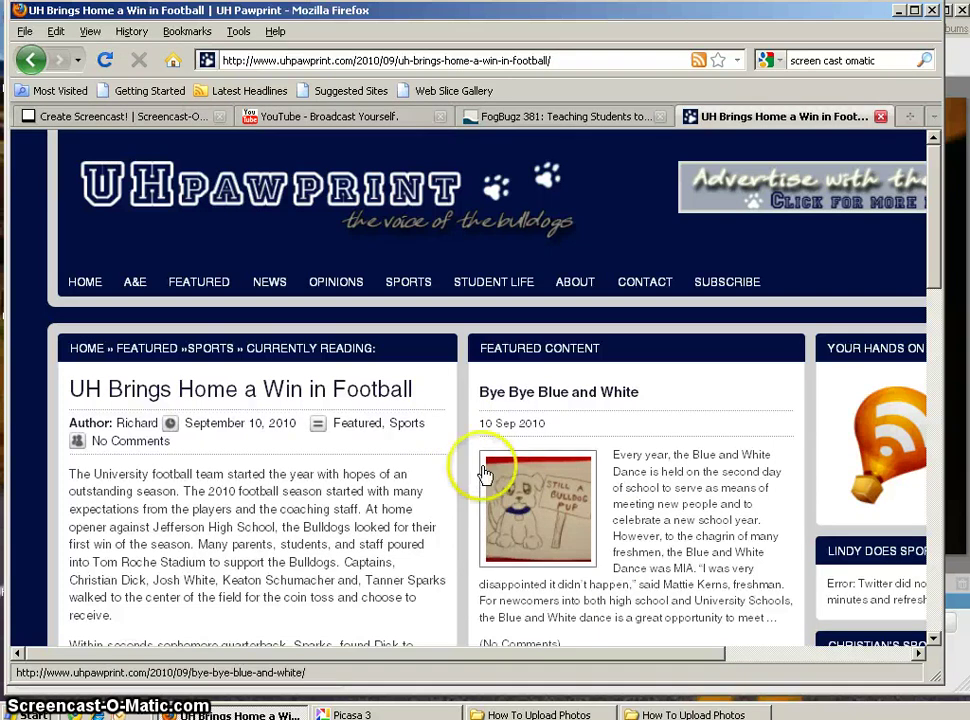
{"action": "left_click", "coordinate": [932, 10]}
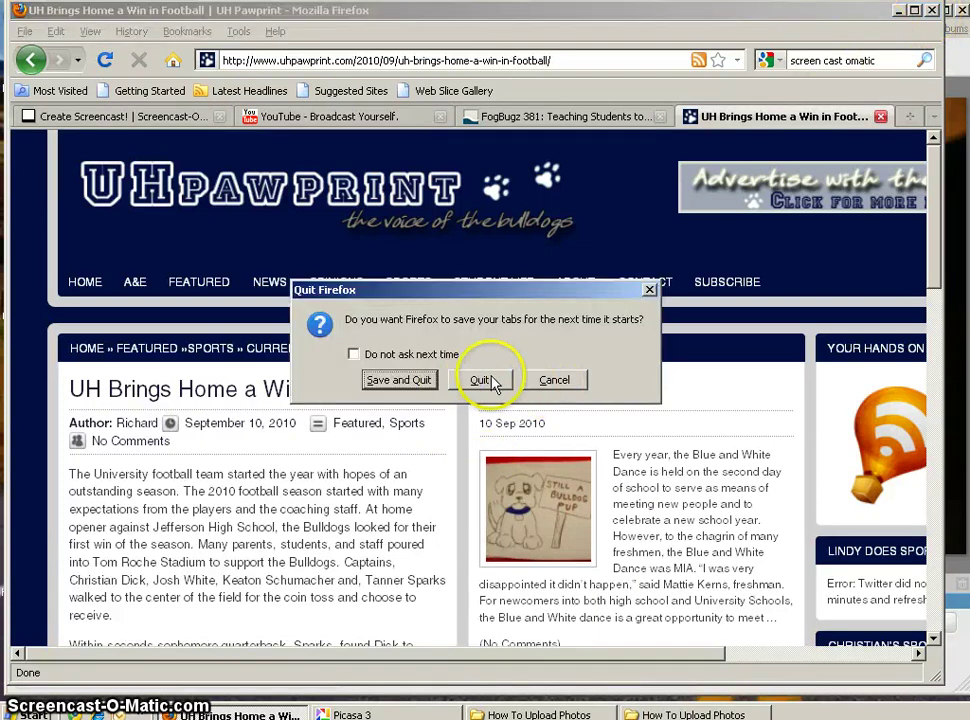
- Cancel the Firefox quit prompt and bring Picasa 3 forward
{"action": "left_click", "coordinate": [530, 382]}
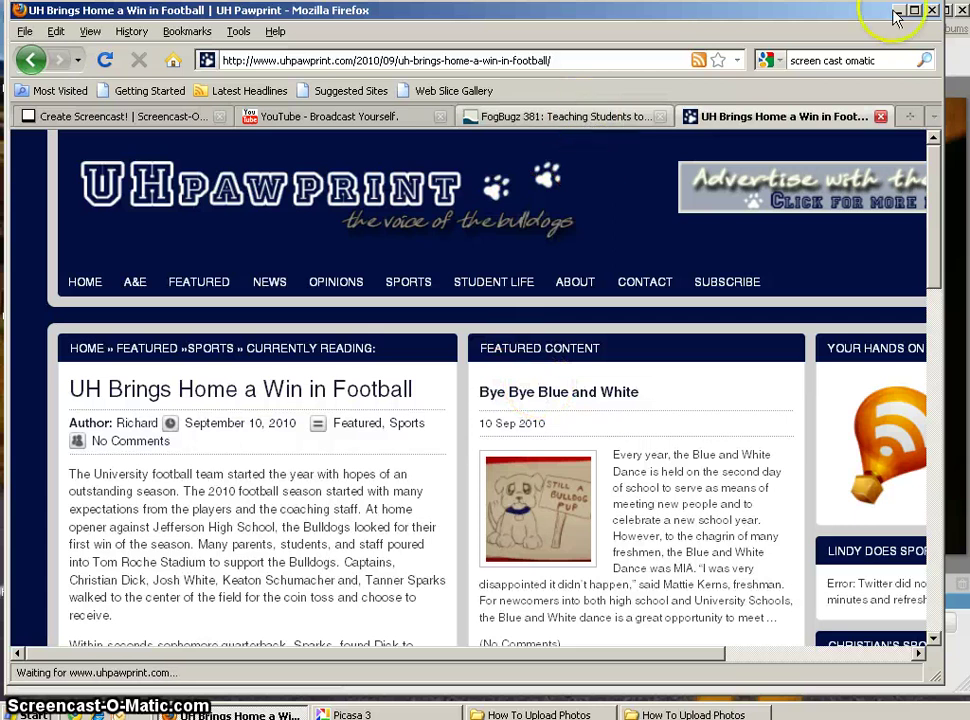
{"action": "left_click", "coordinate": [960, 68]}
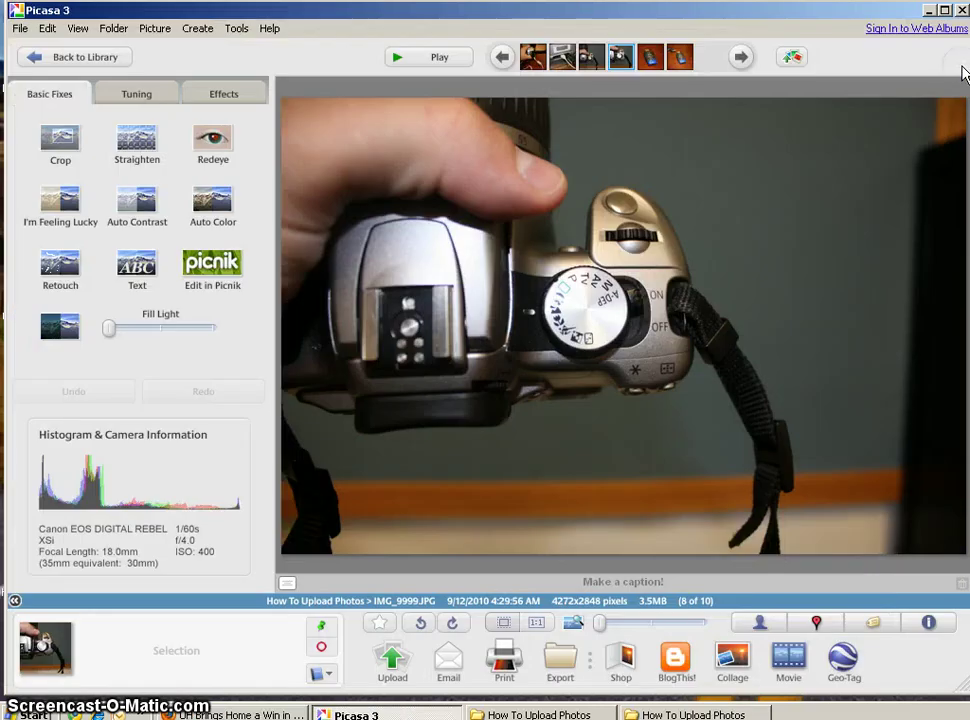